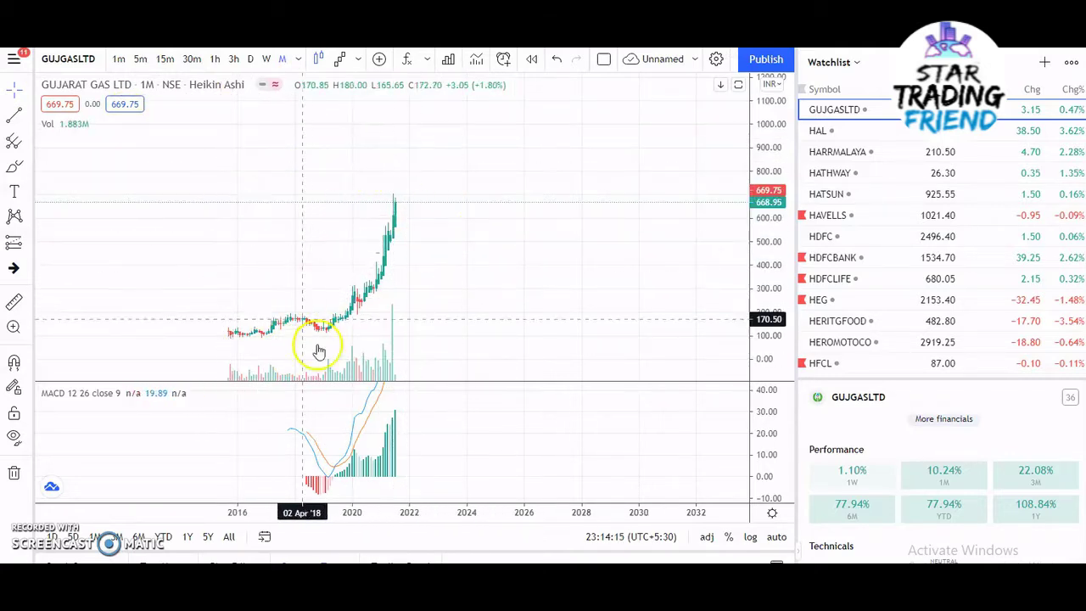
Step: Draw a trend line beneath the monthly rally, from about 308 in February 2021 to about 743 in January 2022
left_click(13, 116)
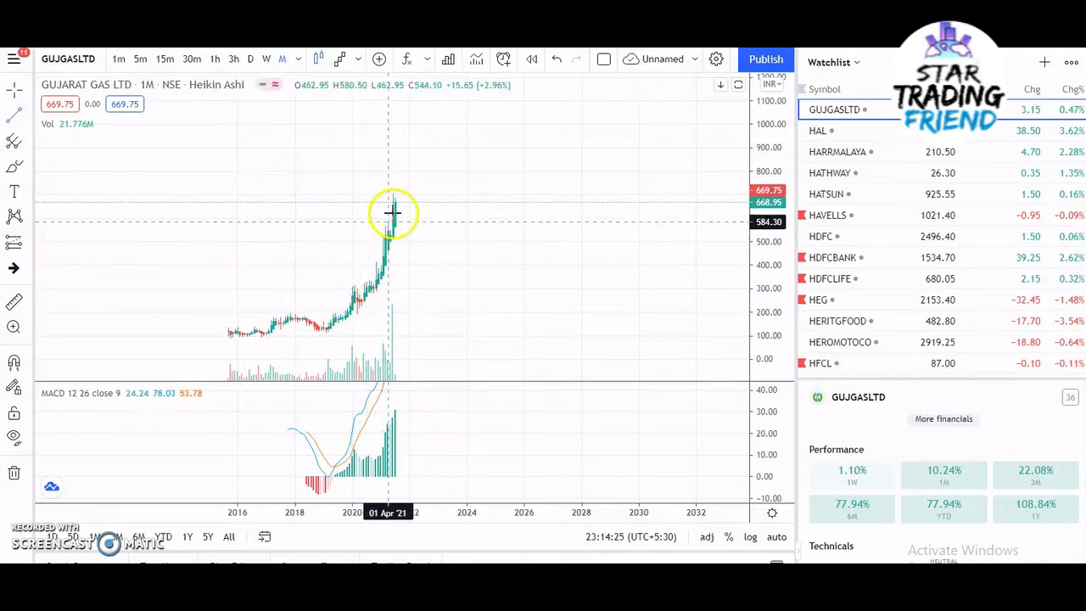
left_click(380, 293)
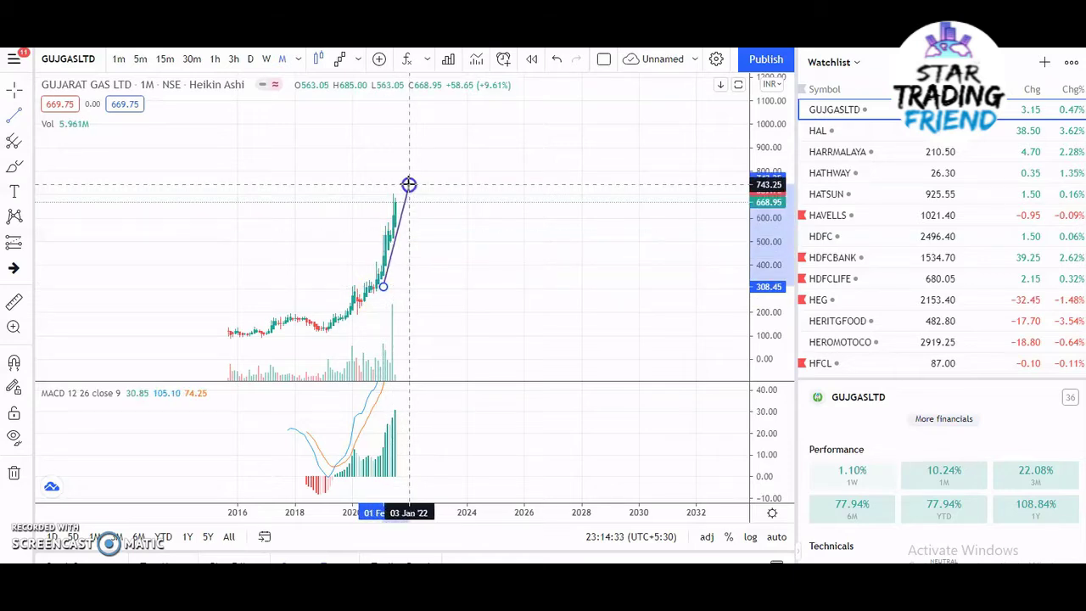
left_click(409, 185)
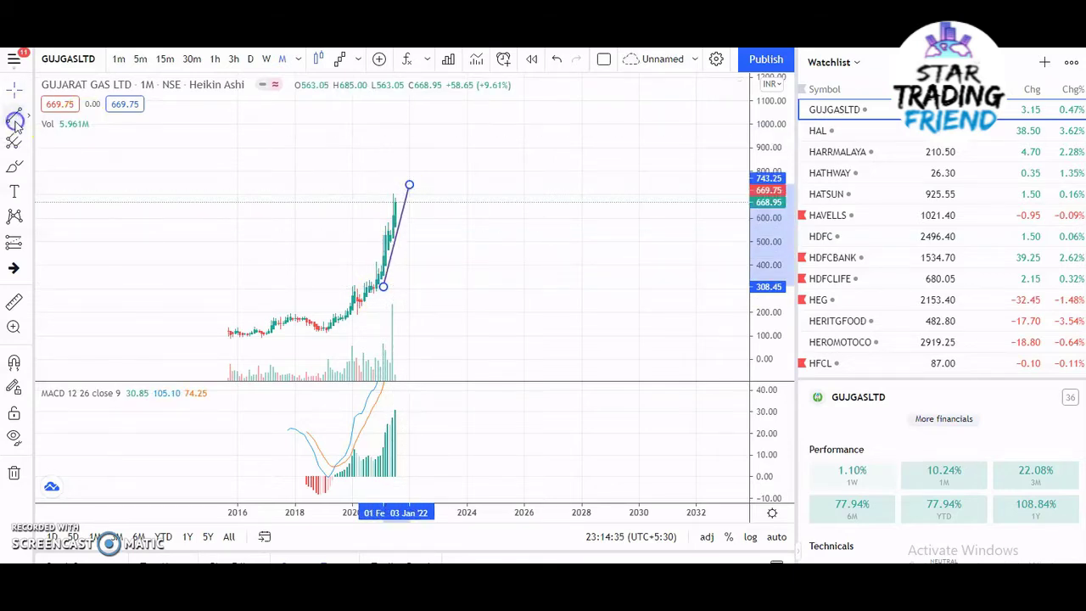
Step: Draw an upper trend line starting at about 335 in August 2020, and extend the lower line's start down to about 230 in October 2020
left_click(360, 288)
left_click(370, 280)
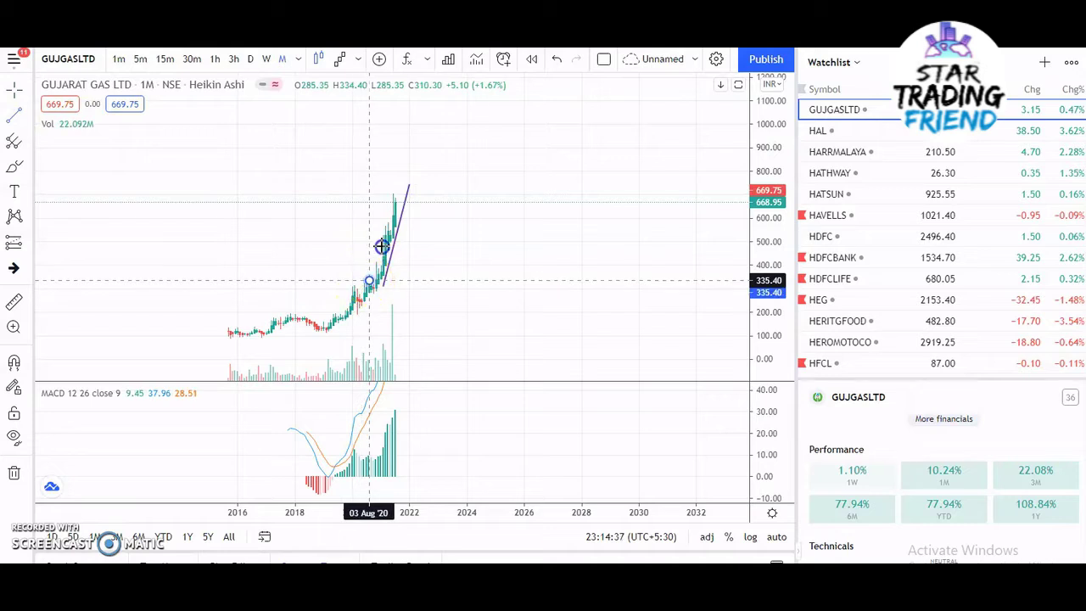
left_click(401, 175)
left_click_drag(369, 280, 376, 303)
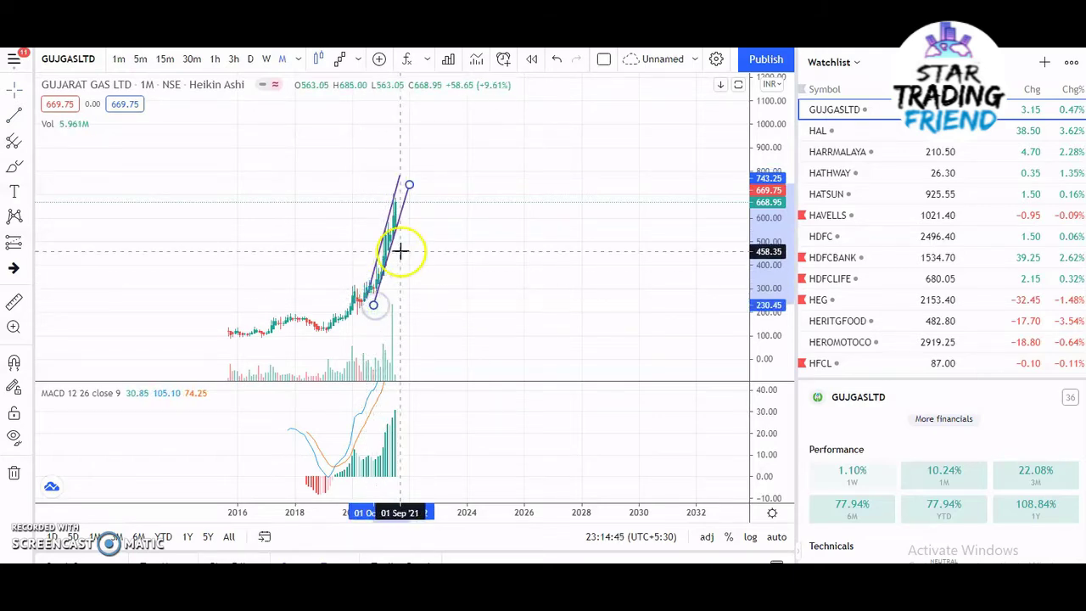
Step: Switch the chart to the weekly interval and shift the upper trend line to run from 17 Aug '20 to 18 Oct '21 along the highs
scroll(356, 248, "up", 3)
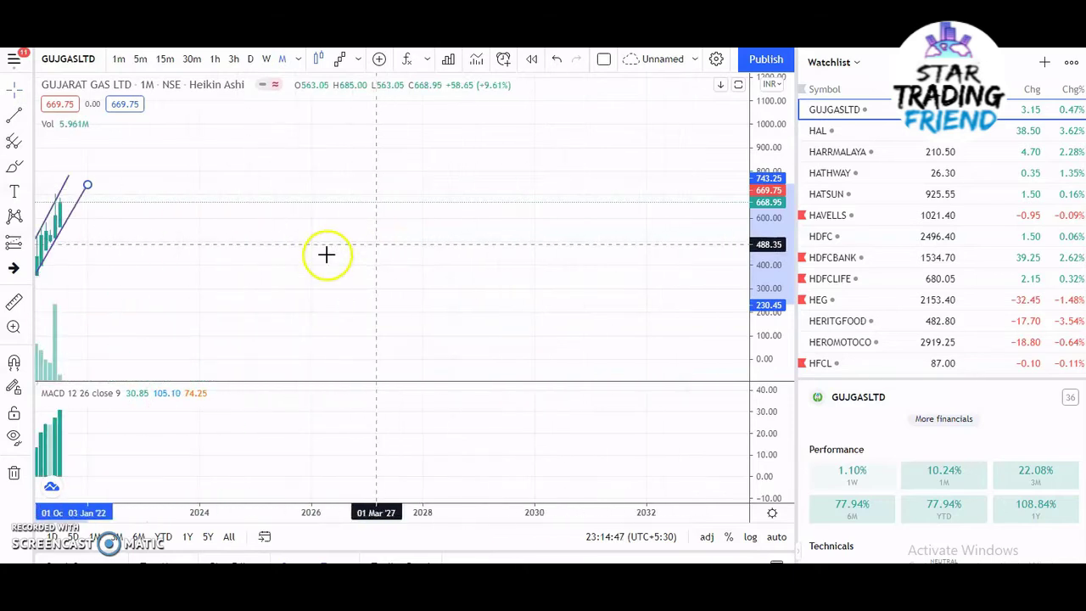
scroll(363, 256, "down", 5)
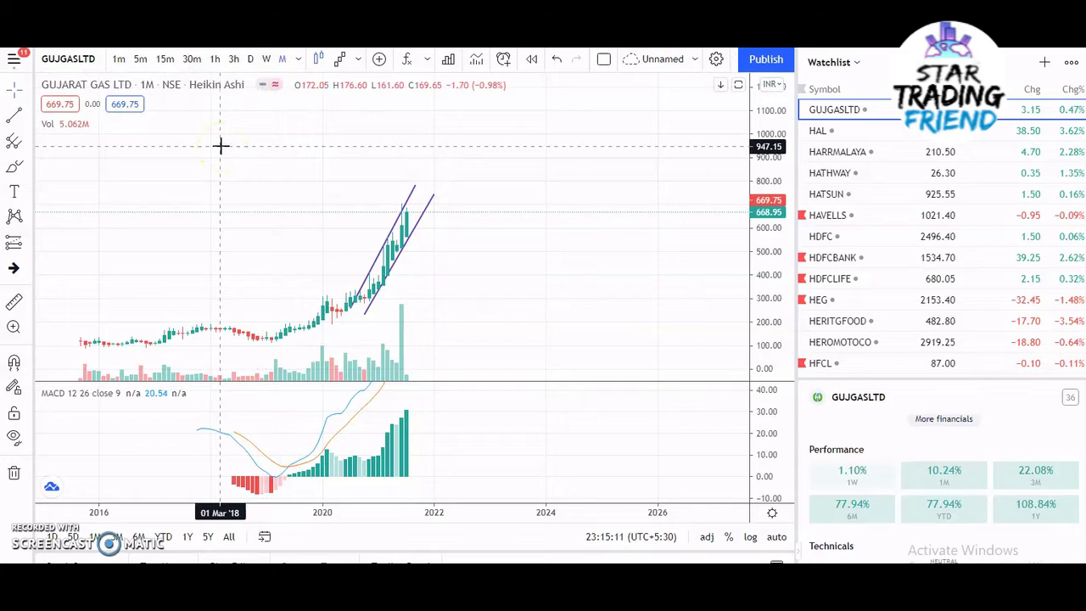
left_click(437, 233)
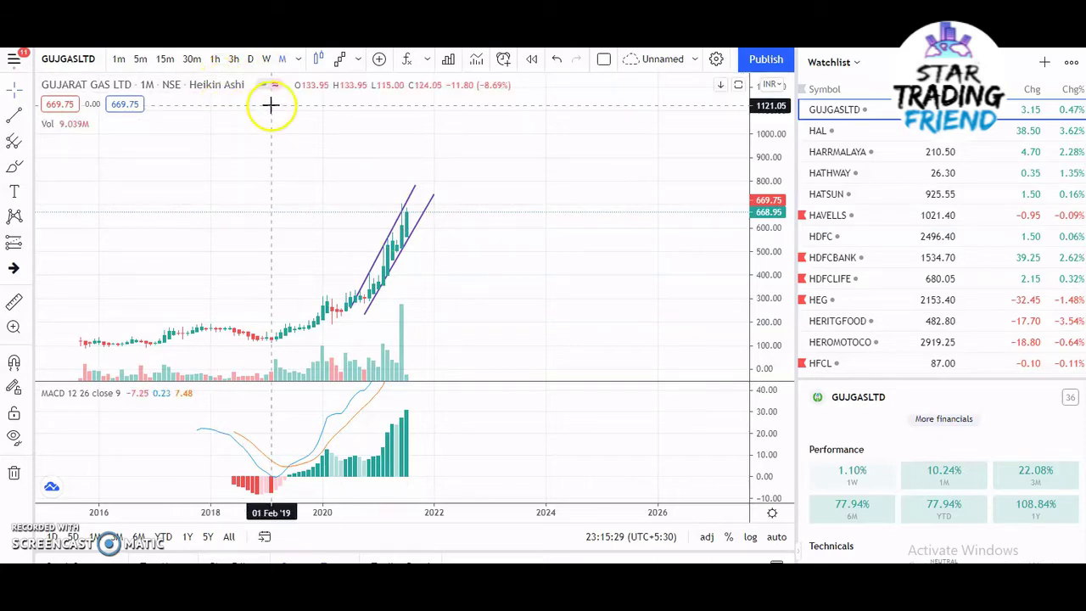
left_click(266, 60)
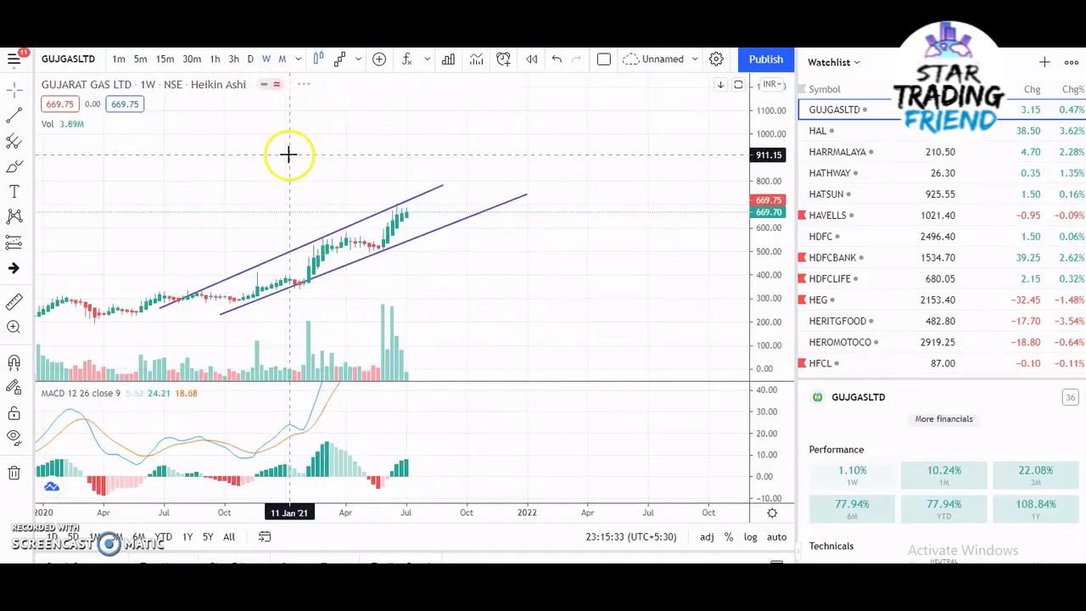
left_click(321, 242)
left_click_drag(321, 241, 344, 234)
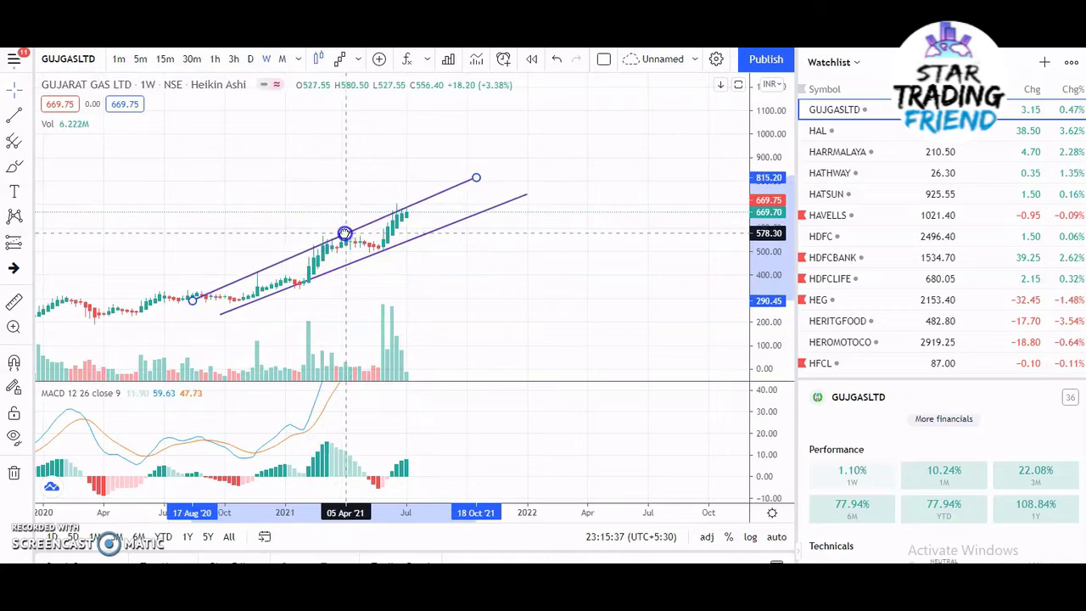
Step: Shift the lower trend line to run from 14 Sep '20 at about 227 to 20 Dec '21 at about 740, along the lows
left_click(412, 237)
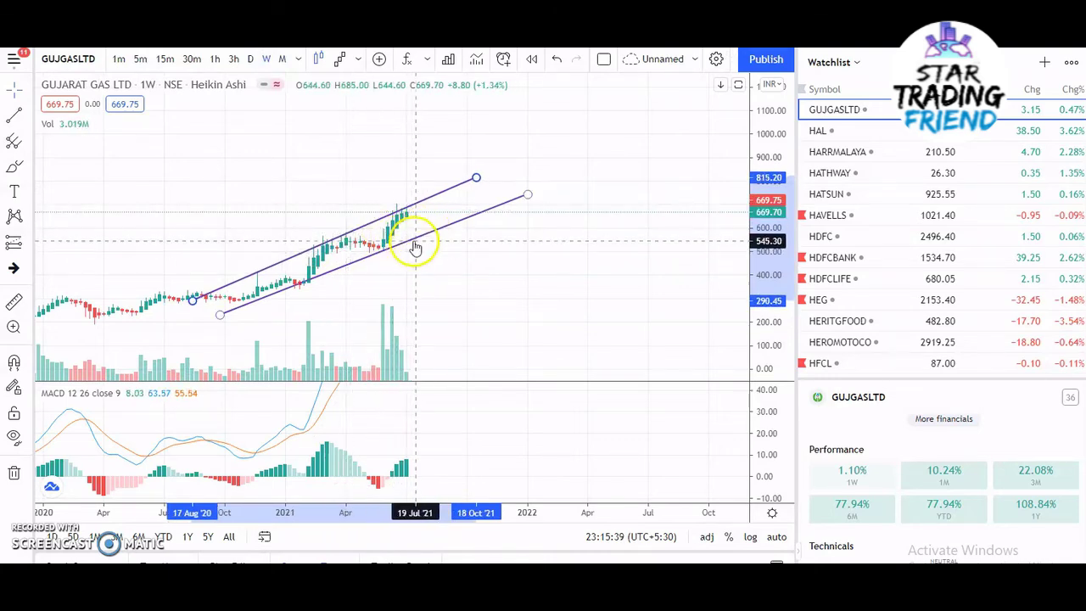
left_click(407, 246)
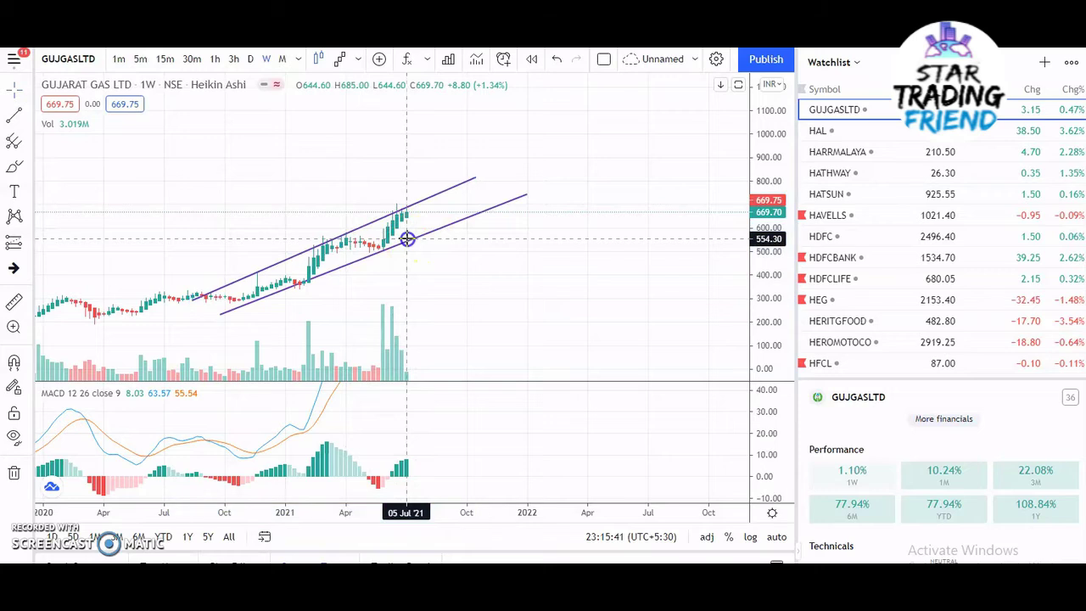
left_click_drag(407, 246, 382, 243)
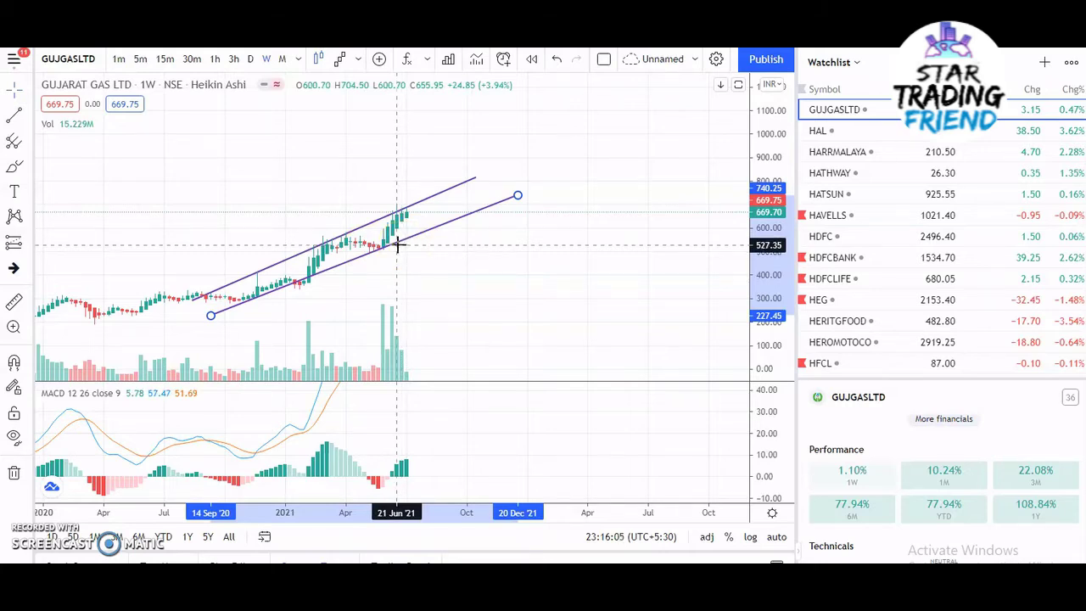
Step: Brush over the weekly price path inside the channel up to late June 2021, and sketch projected moves above the upper line and toward the lower line
left_click(266, 291)
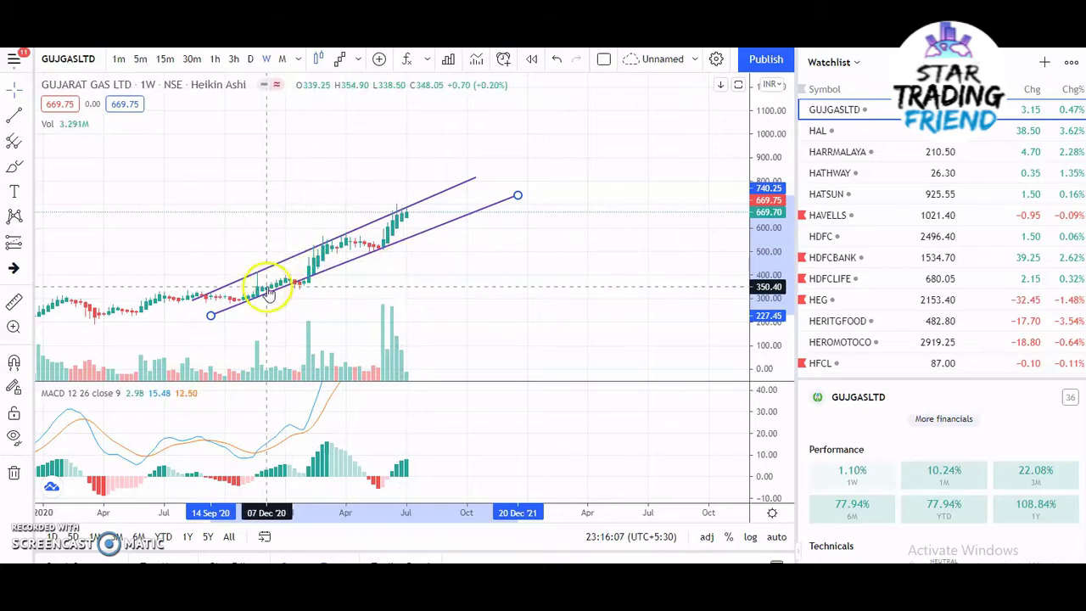
left_click(13, 166)
mouse_move(230, 317)
left_mouse_down()
mouse_move(215, 288)
mouse_move(256, 298)
mouse_move(303, 281)
mouse_move(320, 249)
mouse_move(339, 240)
mouse_move(379, 247)
mouse_move(401, 212)
left_mouse_up()
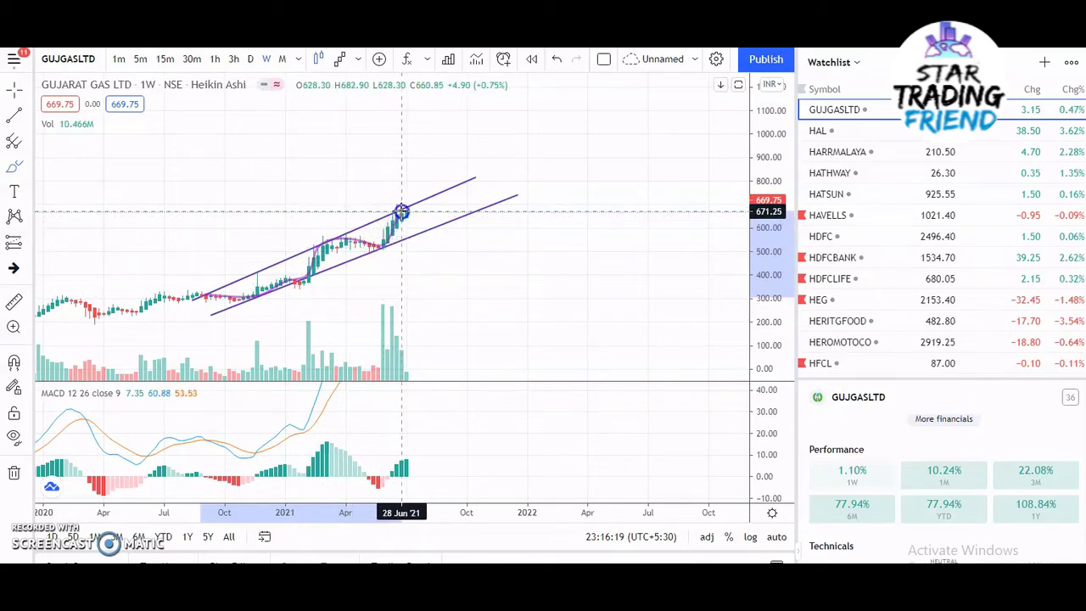
mouse_move(402, 212)
left_mouse_down()
mouse_move(405, 179)
mouse_move(413, 190)
mouse_move(388, 193)
mouse_move(408, 189)
mouse_move(422, 206)
left_mouse_up()
left_click(438, 225)
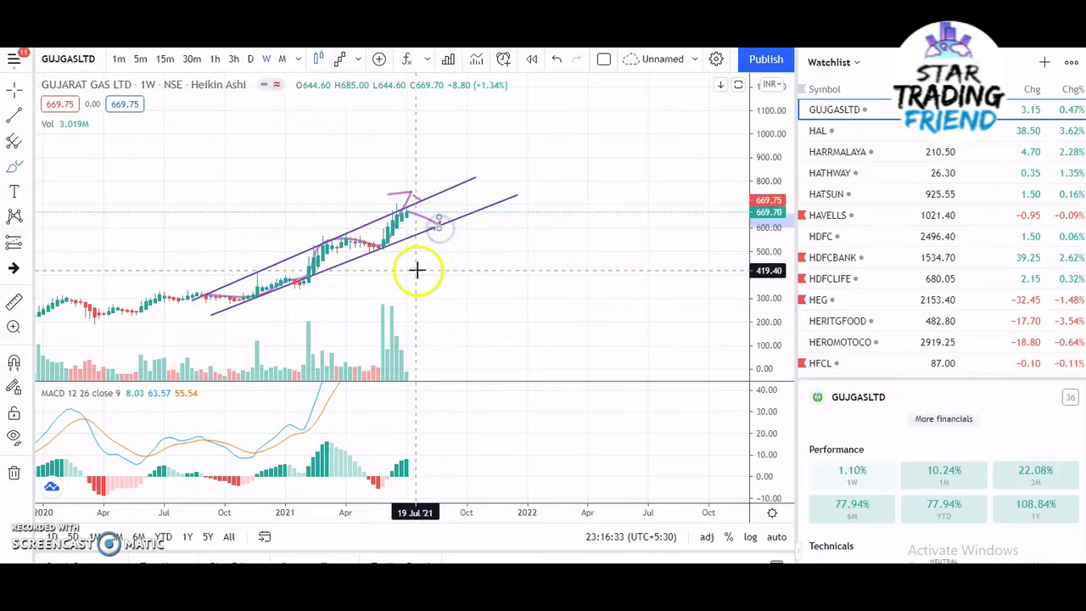
Step: Switch the chart to the daily interval and circle the June–July 2021 candles around the upper trend line with the brush
scroll(417, 271, "up", 2)
left_click_drag(315, 279, 509, 264)
left_click(251, 58)
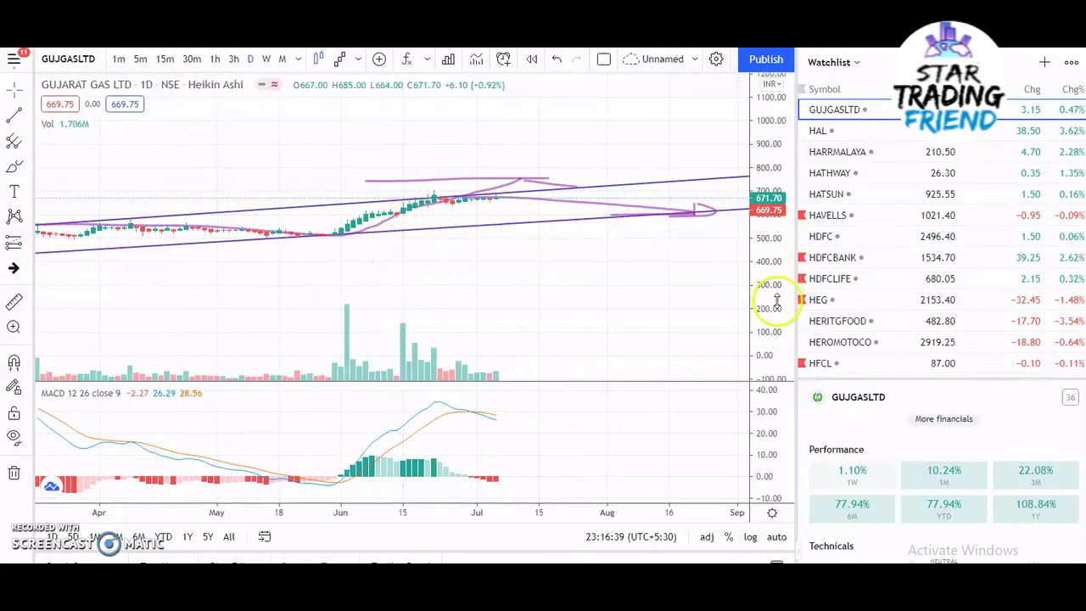
left_click(596, 151)
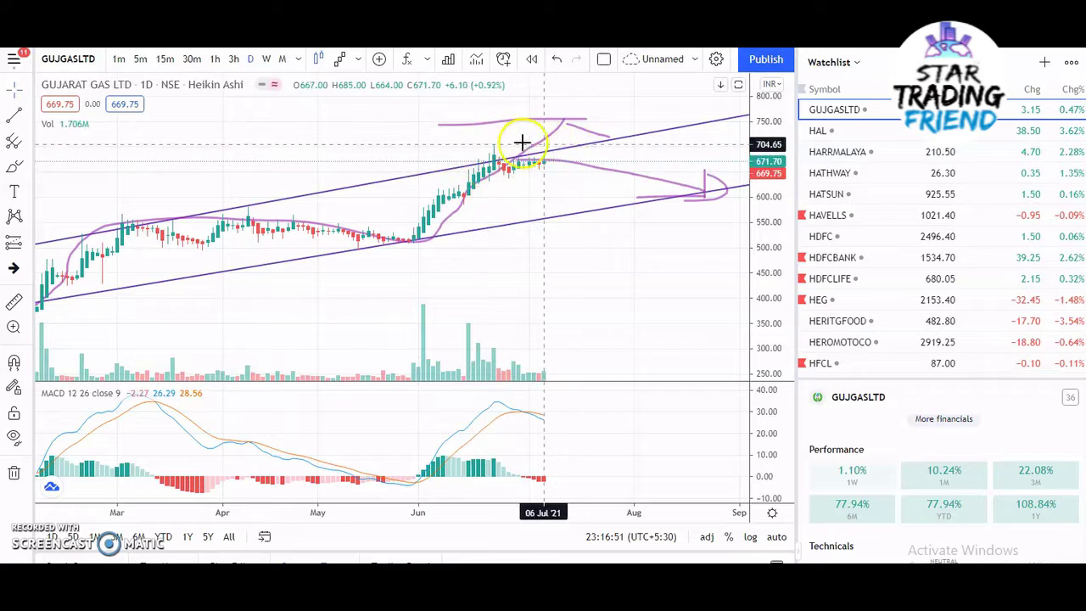
left_click(14, 167)
mouse_move(574, 125)
left_mouse_down()
mouse_move(546, 121)
mouse_move(396, 170)
mouse_move(577, 155)
mouse_move(547, 135)
mouse_move(509, 181)
mouse_move(515, 175)
mouse_move(485, 174)
left_mouse_up()
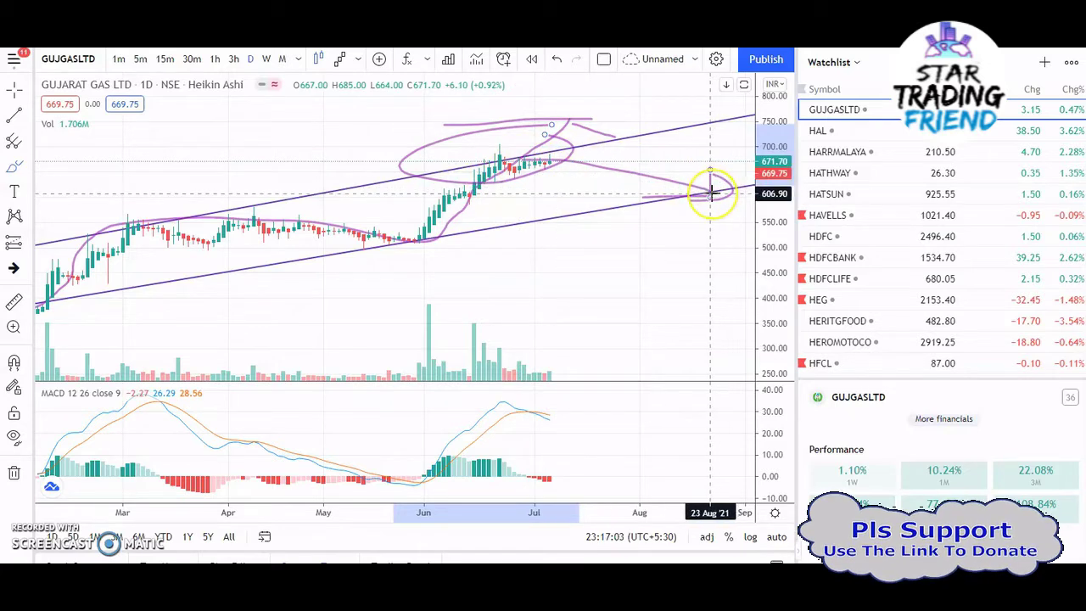
scroll(711, 193, "down", 5)
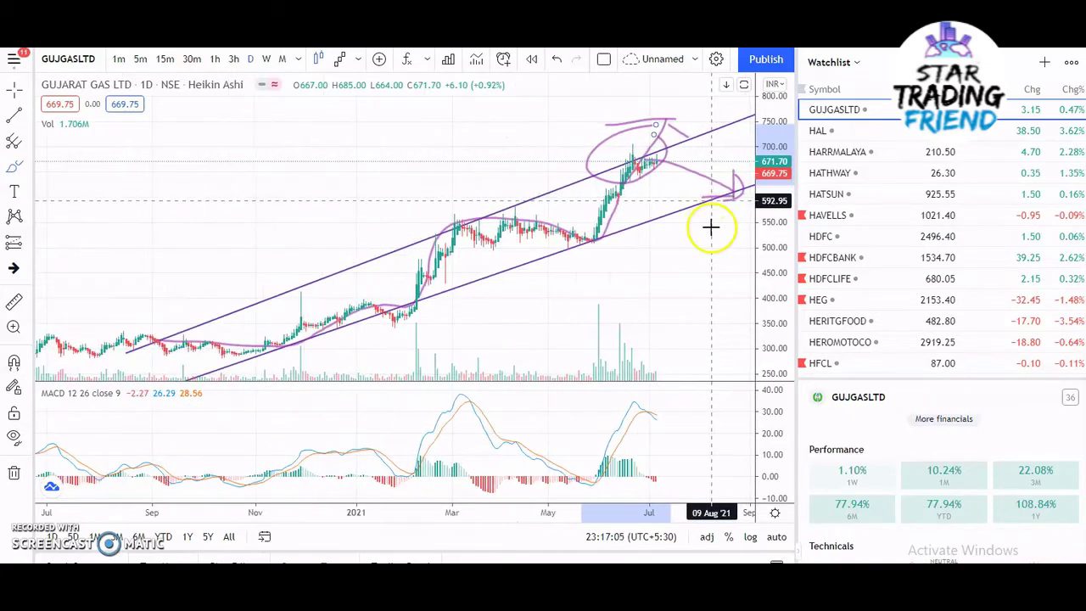
left_click_drag(653, 247, 653, 248)
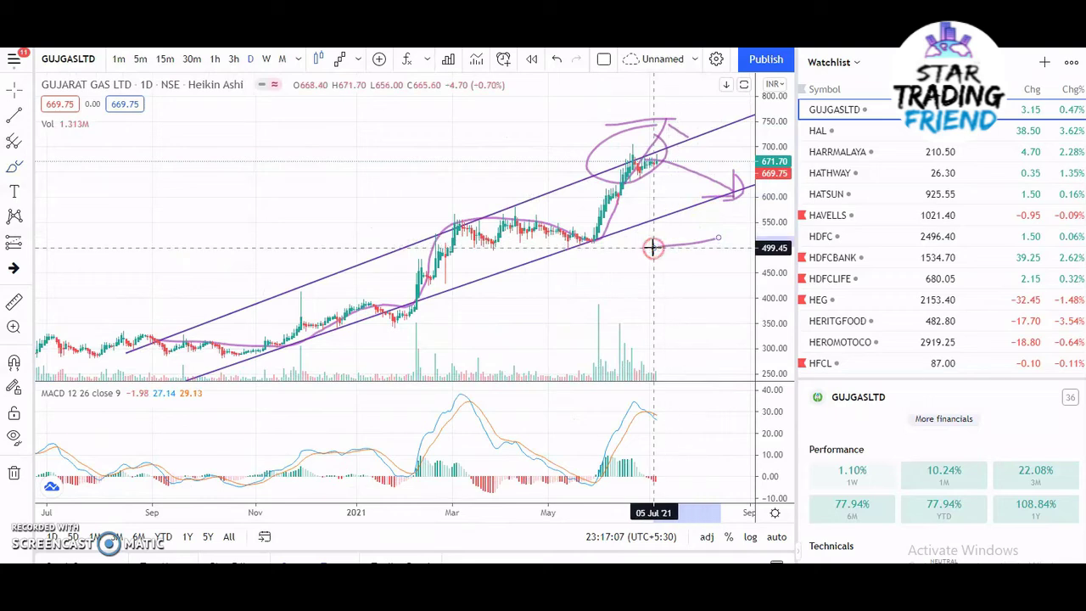
right_click(654, 253)
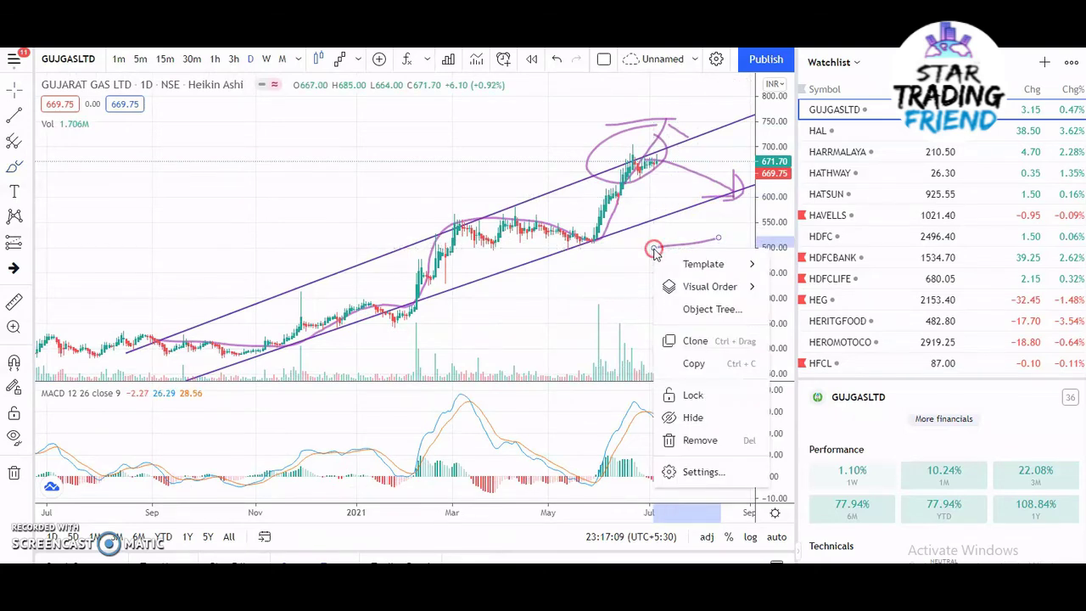
left_click(717, 438)
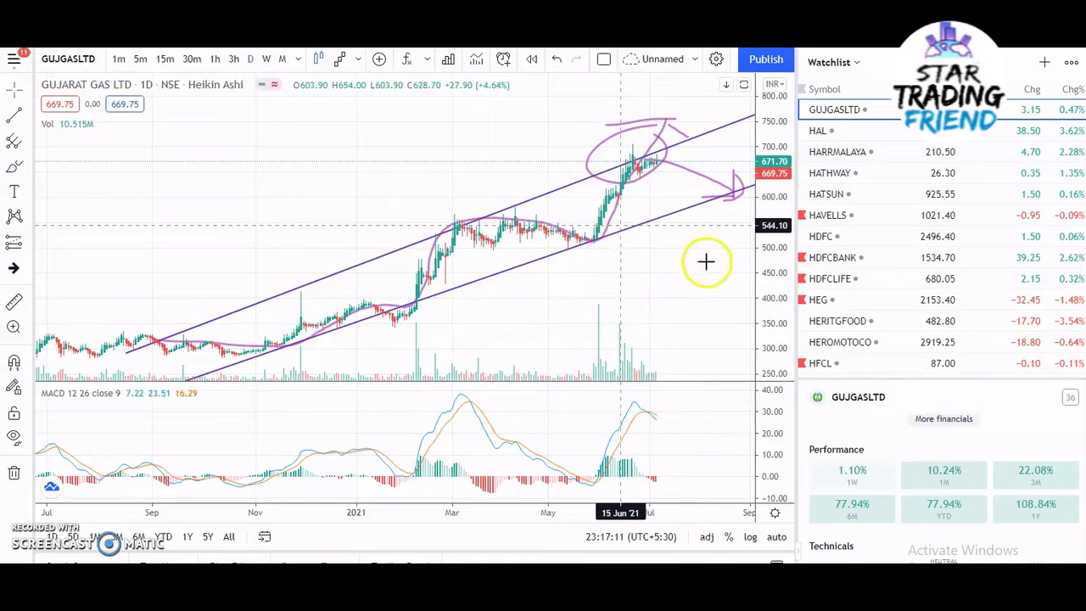
Step: Examine the latest daily candles near the upper channel line, the sketched upside level and the projected pullback to the lower line
left_click_drag(706, 263, 622, 290)
left_click(592, 167)
left_click(596, 163)
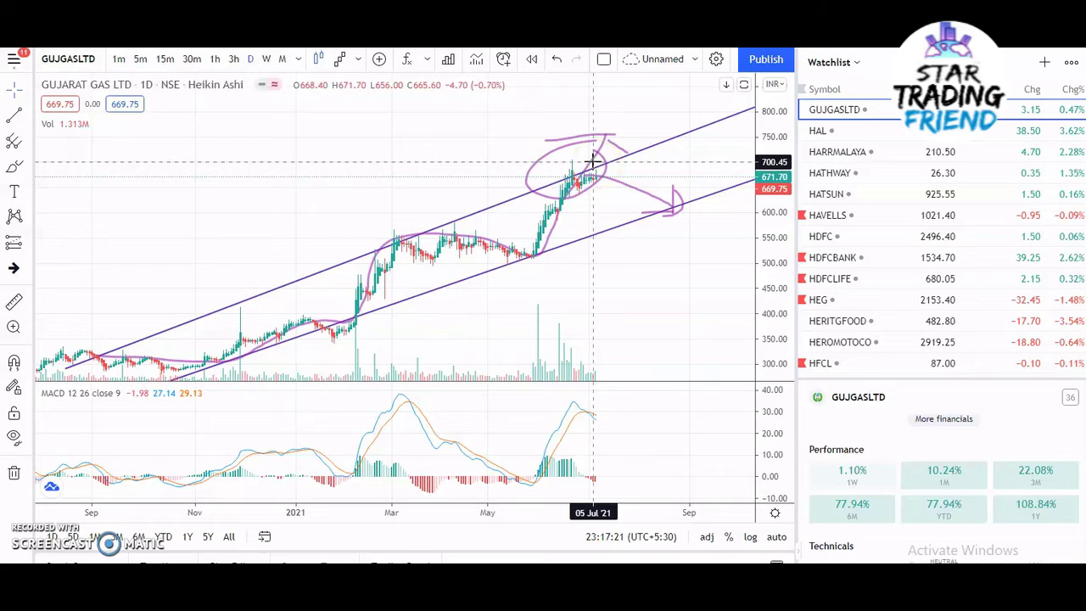
left_click(584, 174)
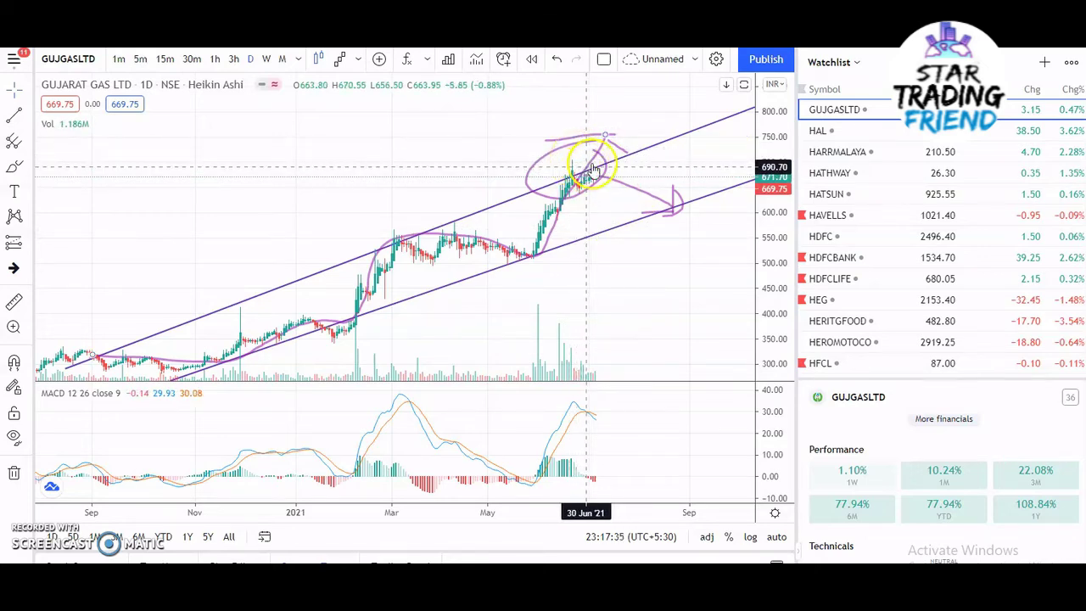
left_click(584, 180)
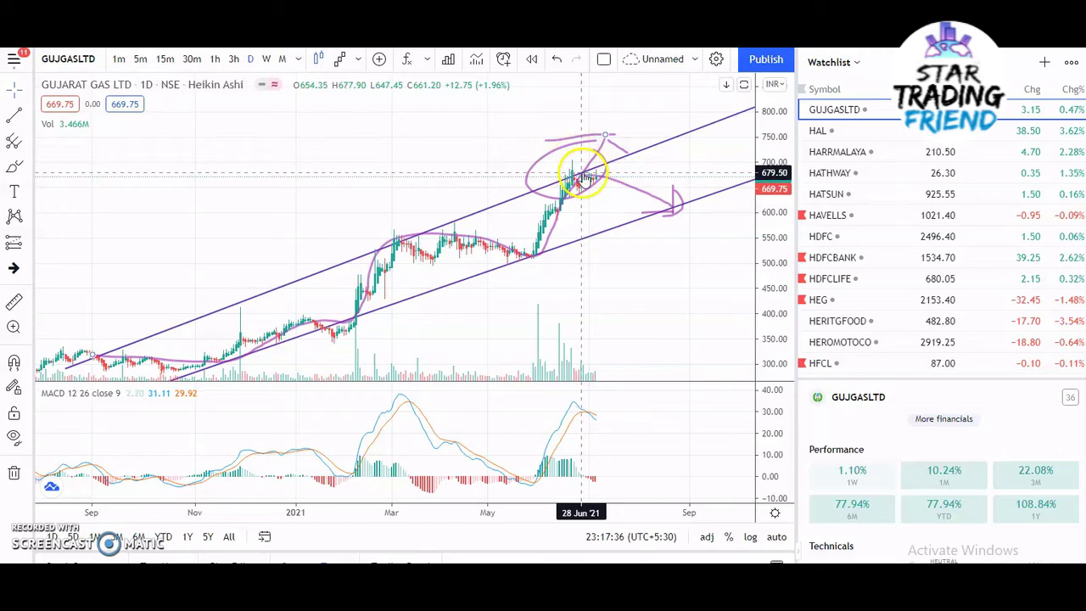
left_click(574, 163)
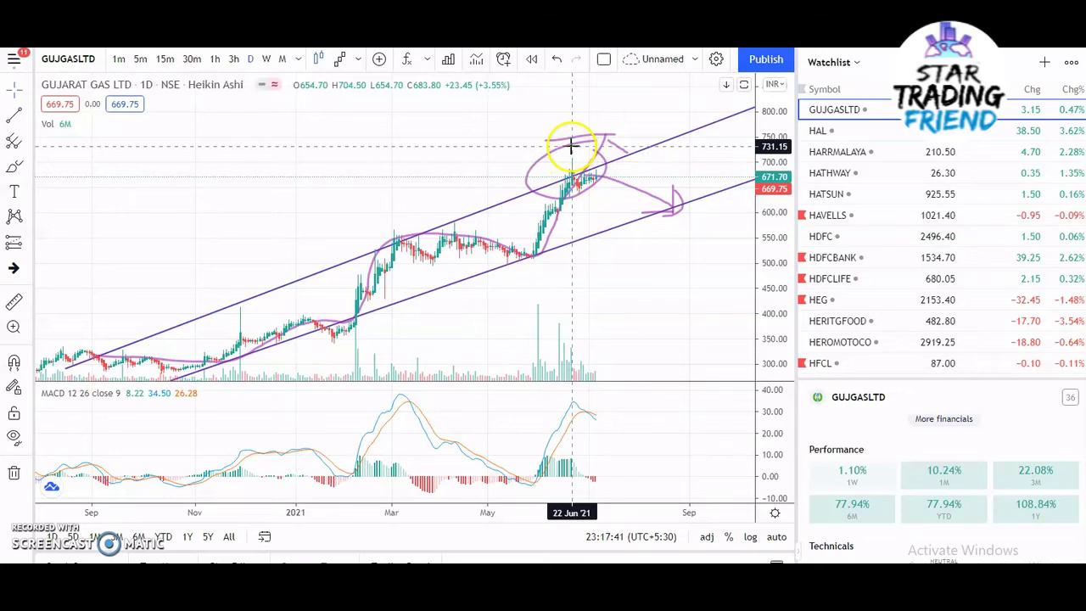
left_click(600, 170)
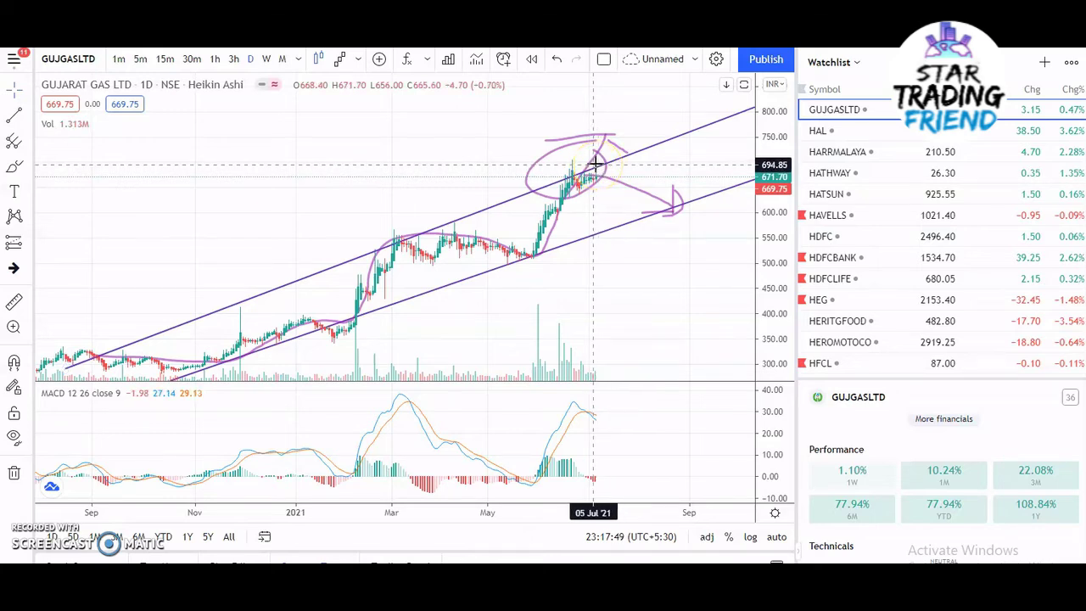
left_click(599, 140)
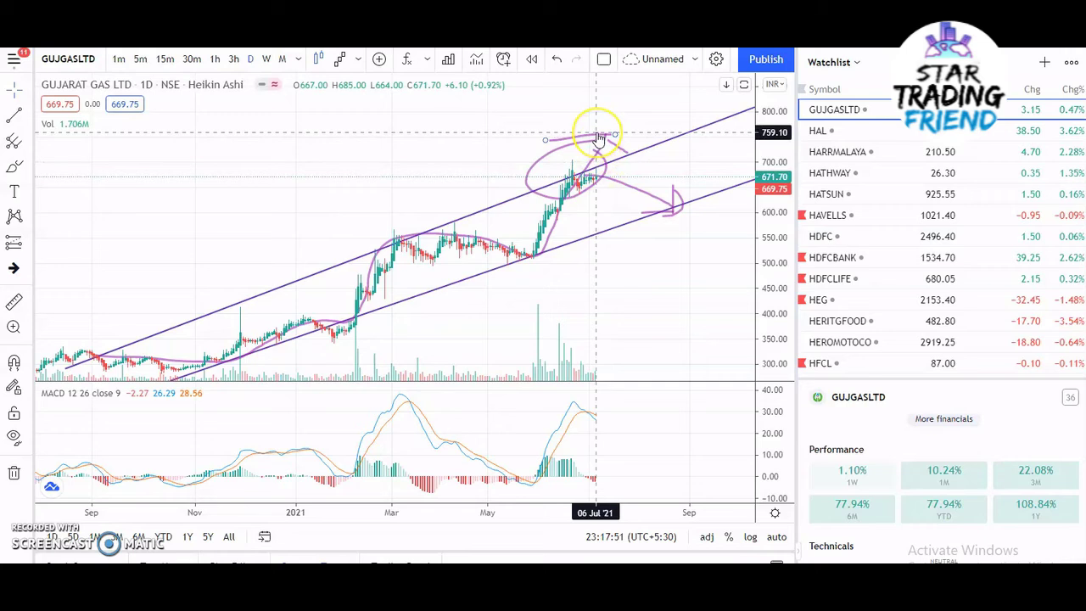
mouse_move(600, 140)
left_mouse_down()
mouse_move(557, 145)
mouse_move(605, 142)
mouse_move(561, 138)
mouse_move(589, 183)
left_mouse_up()
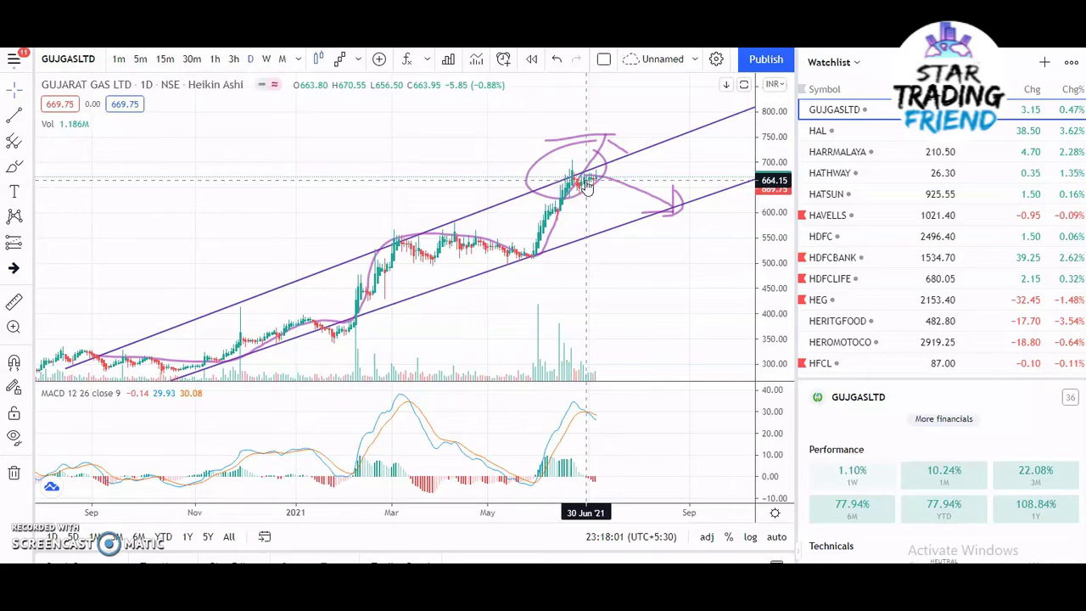
left_click(584, 188)
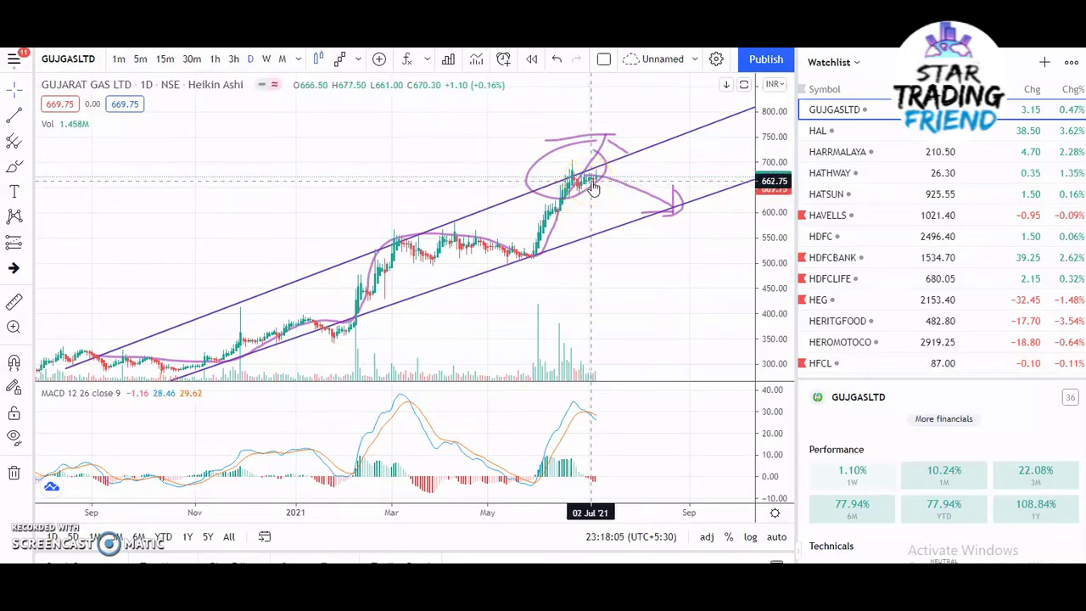
mouse_move(593, 188)
left_mouse_down()
mouse_move(582, 170)
mouse_move(572, 177)
mouse_move(592, 119)
mouse_move(626, 155)
mouse_move(583, 175)
mouse_move(597, 158)
left_mouse_up()
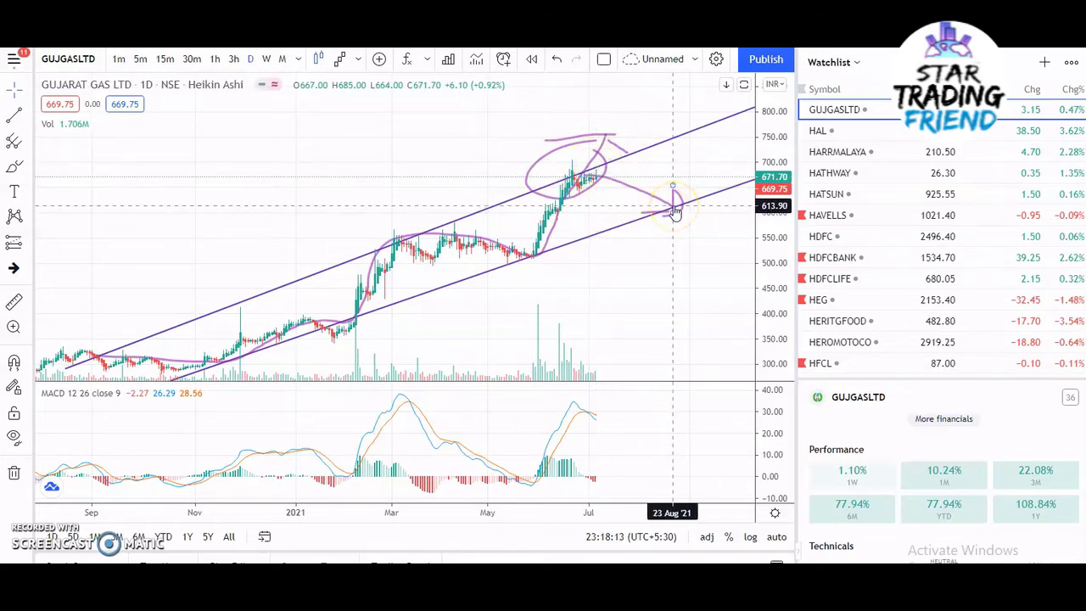
left_click_drag(674, 210, 673, 213)
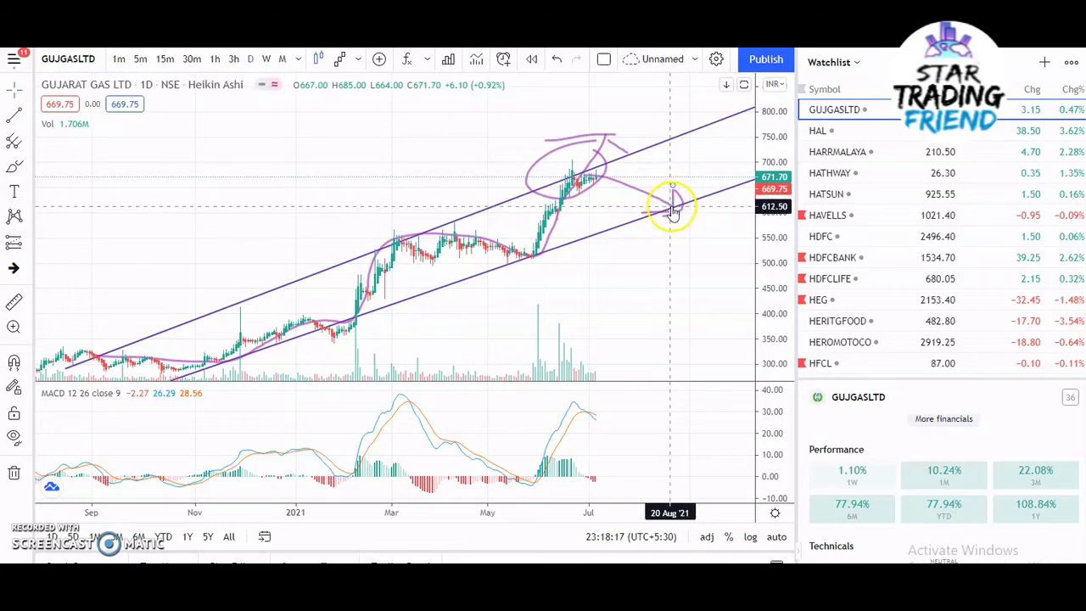
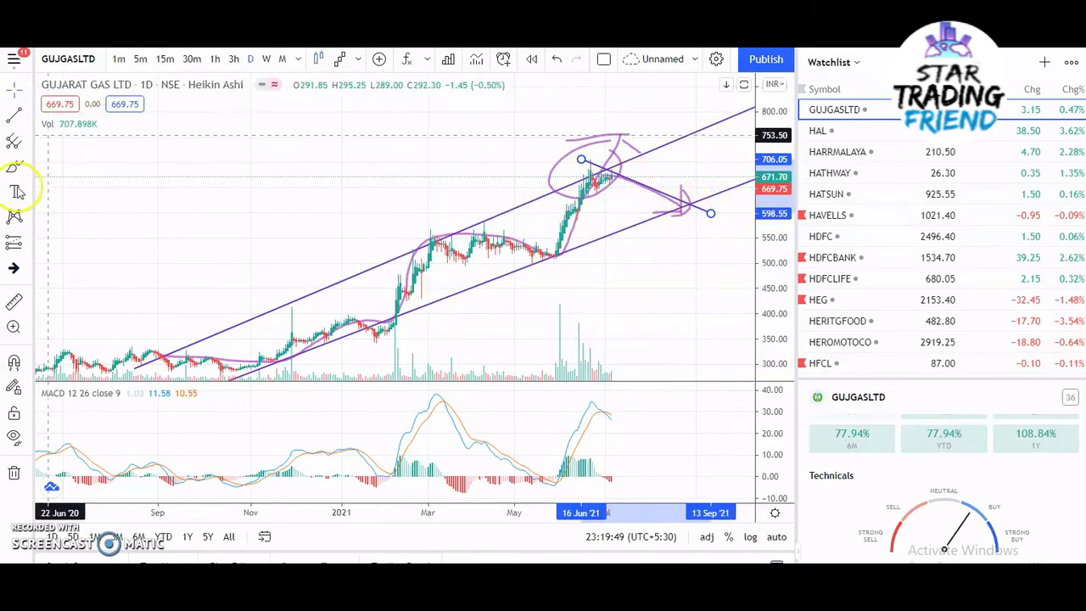
Step: Circle the early June 2021 and early 2021 lows on the lower trend line, plus the projected pullback target around late August, with the brush
left_click(14, 168)
mouse_move(579, 254)
left_mouse_down()
mouse_move(538, 242)
mouse_move(577, 274)
mouse_move(572, 243)
left_mouse_up()
mouse_move(411, 305)
left_mouse_down()
mouse_move(359, 342)
mouse_move(412, 311)
left_mouse_up()
mouse_move(711, 185)
left_mouse_down()
mouse_move(725, 189)
mouse_move(674, 228)
mouse_move(692, 186)
left_mouse_up()
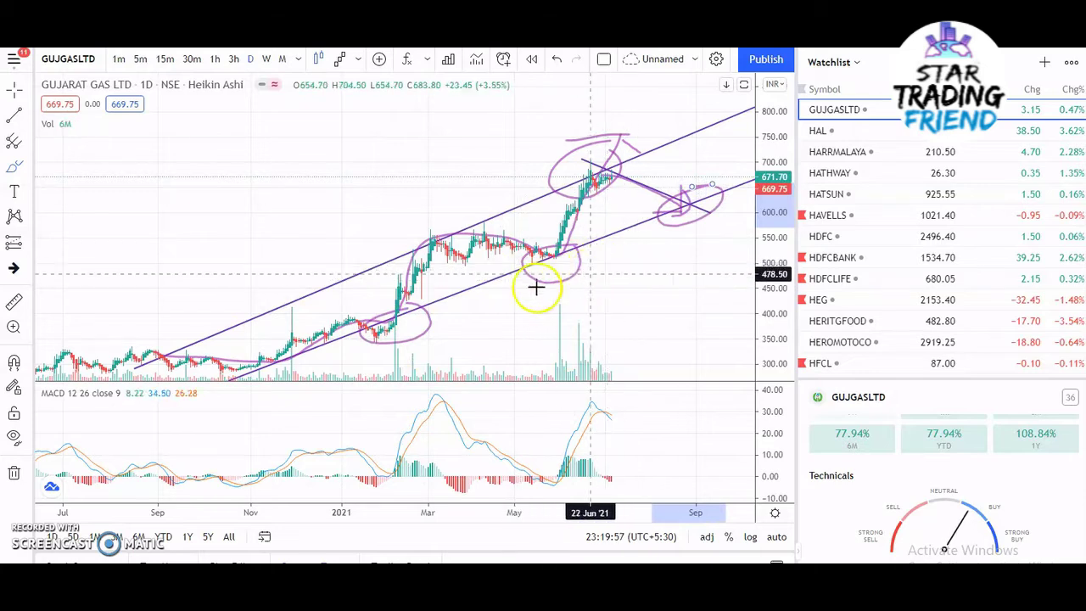
Step: Handwrite a B below the lower trend line, then circle the March 2021 highs on the upper line and label them with an R
left_click_drag(608, 263, 633, 313)
mouse_move(598, 268)
left_mouse_down()
mouse_move(620, 260)
mouse_move(652, 280)
mouse_move(635, 298)
left_mouse_up()
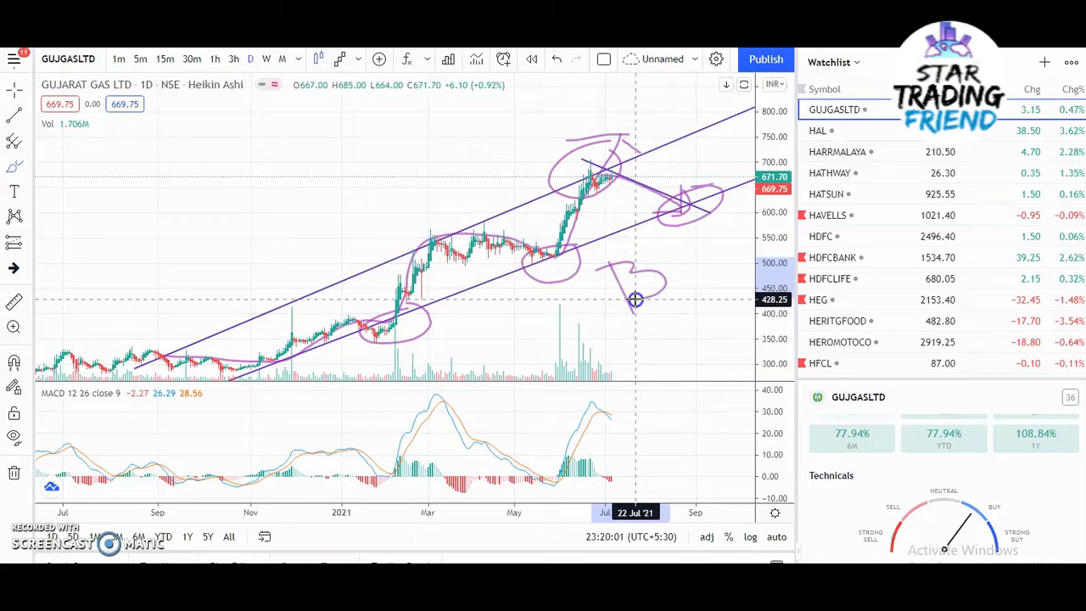
mouse_move(429, 212)
left_mouse_down()
mouse_move(386, 255)
mouse_move(442, 210)
left_mouse_up()
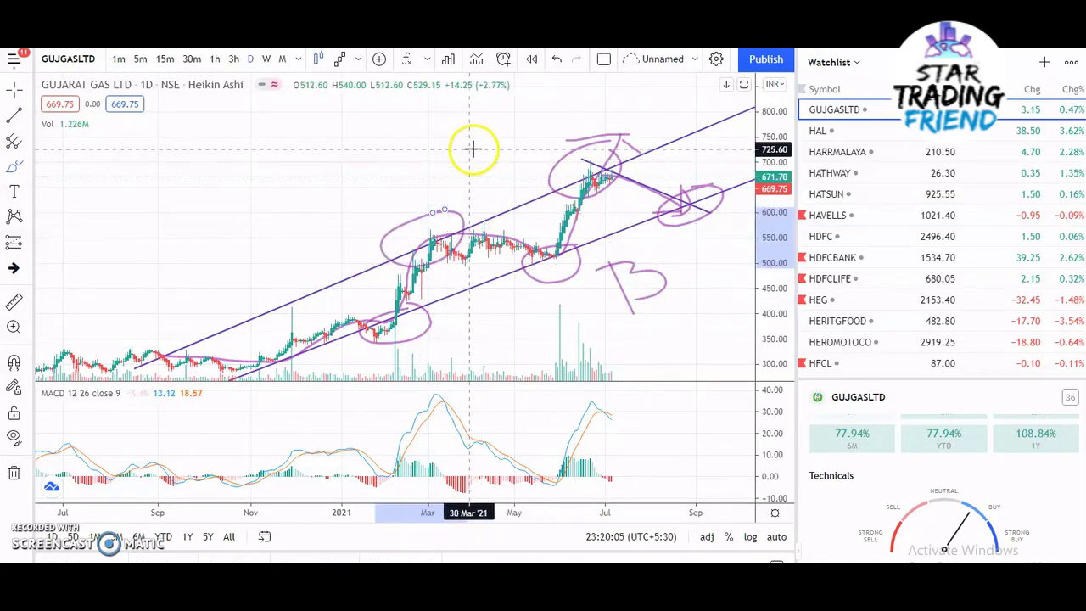
mouse_move(444, 143)
left_mouse_down()
mouse_move(469, 172)
mouse_move(490, 123)
mouse_move(451, 160)
mouse_move(516, 170)
left_mouse_up()
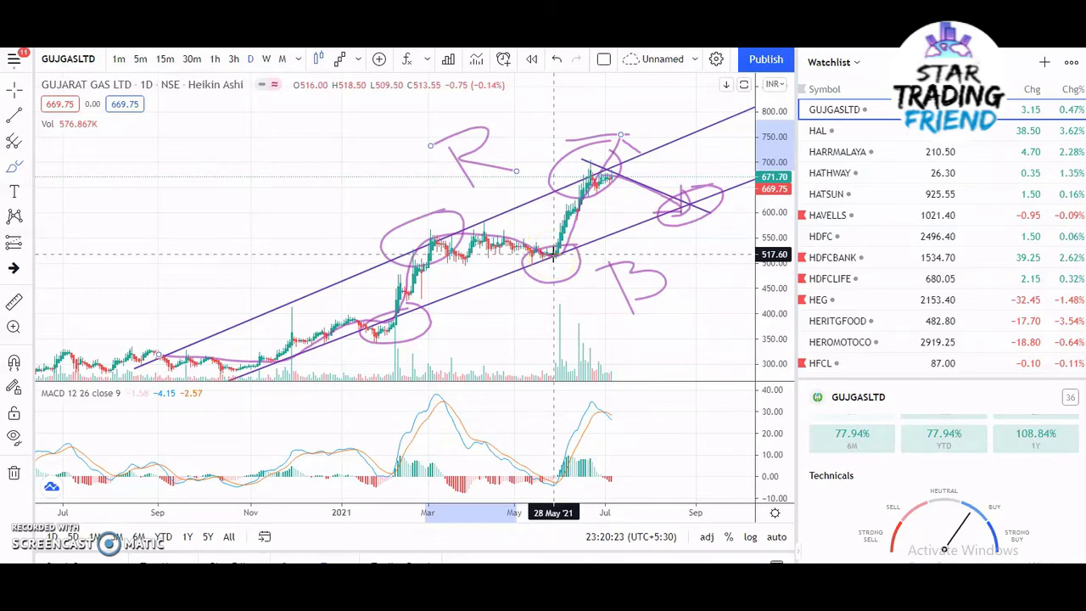
left_click_drag(594, 151, 591, 159)
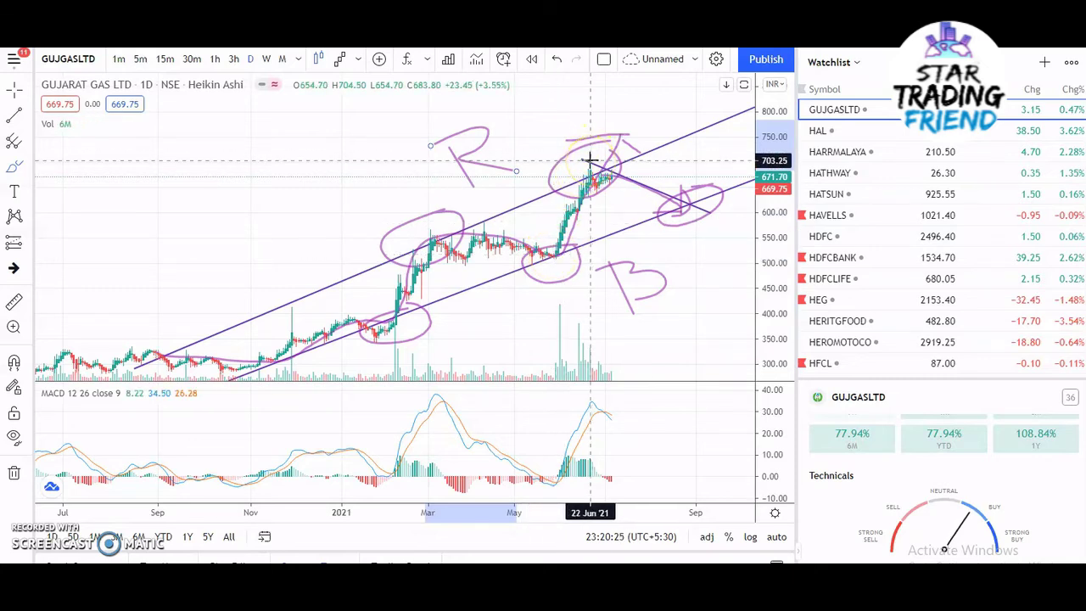
left_click(552, 242)
left_click(609, 162)
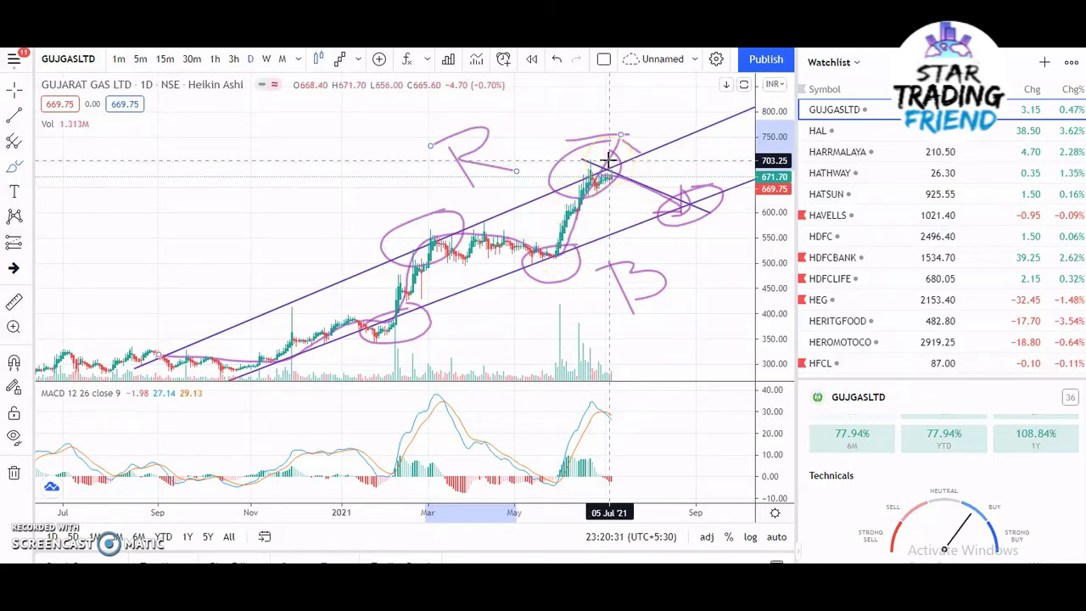
left_click_drag(582, 160, 672, 224)
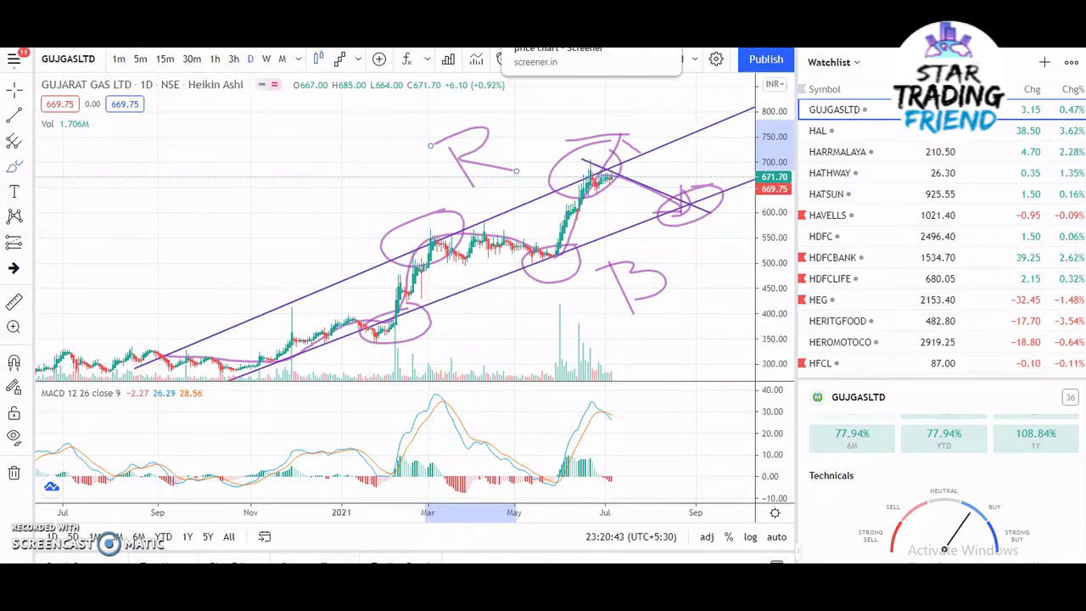
Step: Switch to the Gujarat Gas company page on Screener and expand its About description
left_click(552, 43)
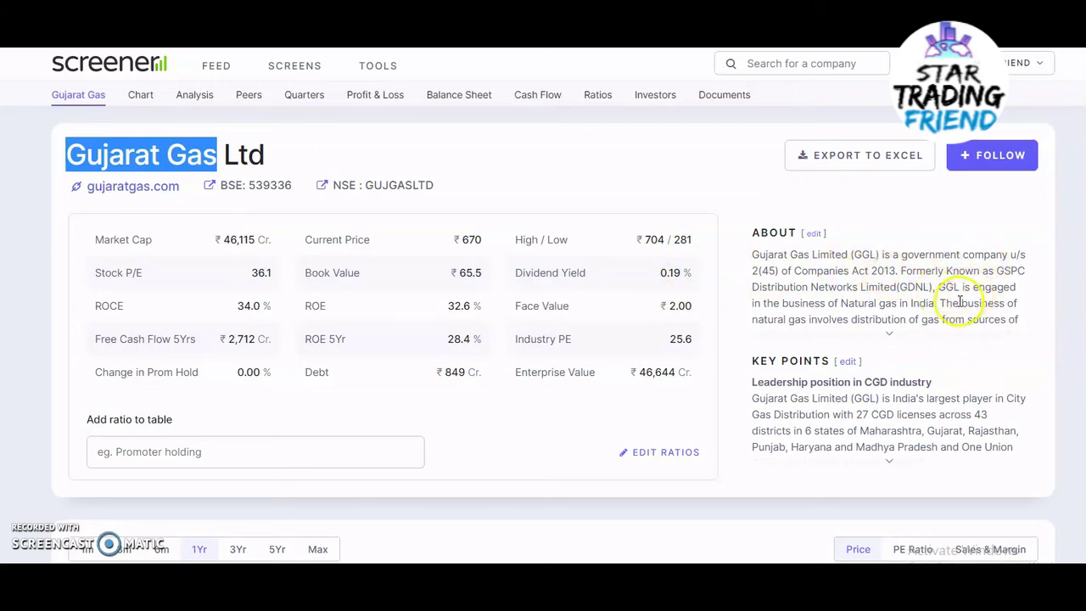
left_click(890, 333)
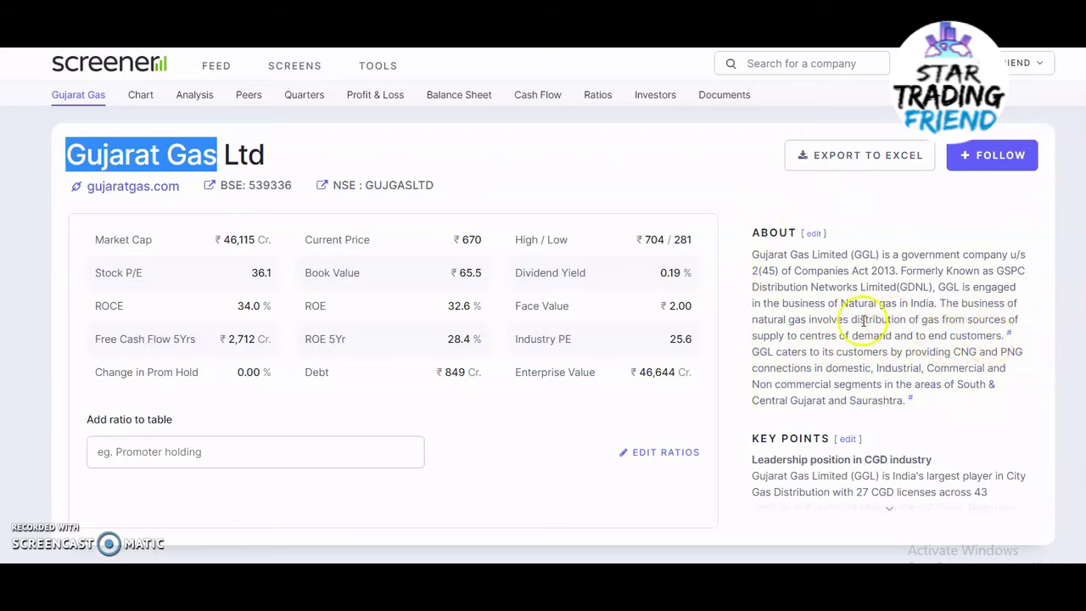
Step: Examine the one-year price chart with its 50 and 200 DMA, the pros and cons, the peer comparison and the quarterly results
scroll(701, 298, "down", 5)
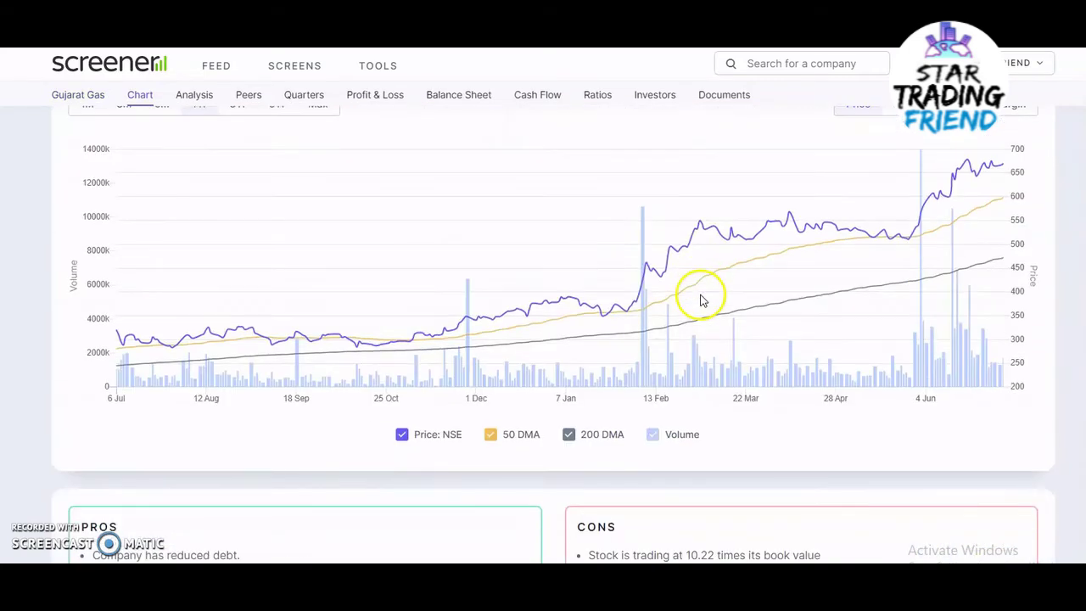
scroll(701, 297, "up", 2)
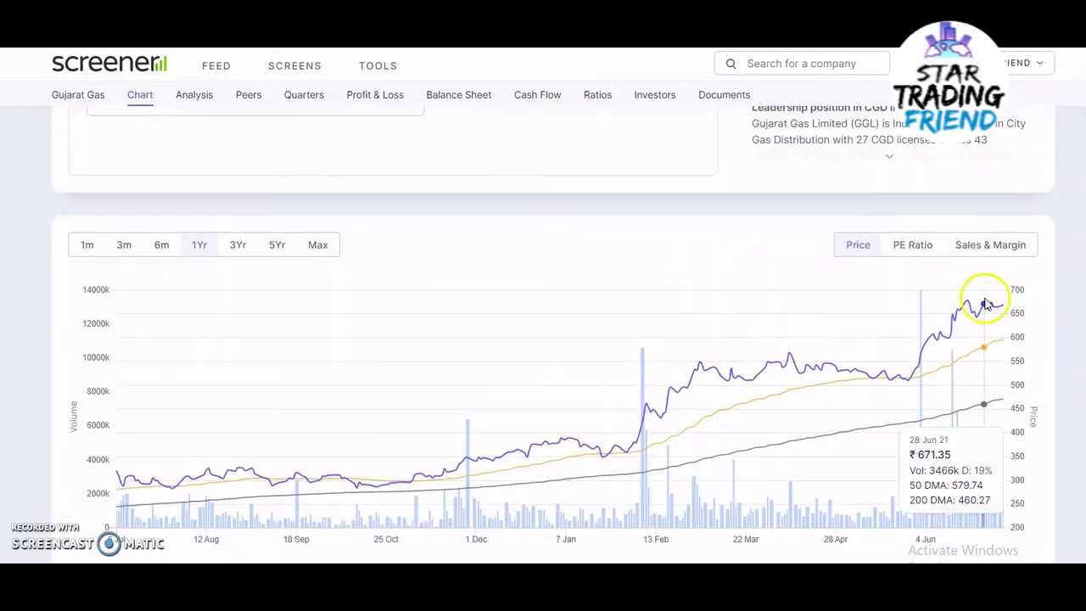
scroll(987, 305, "down", 2)
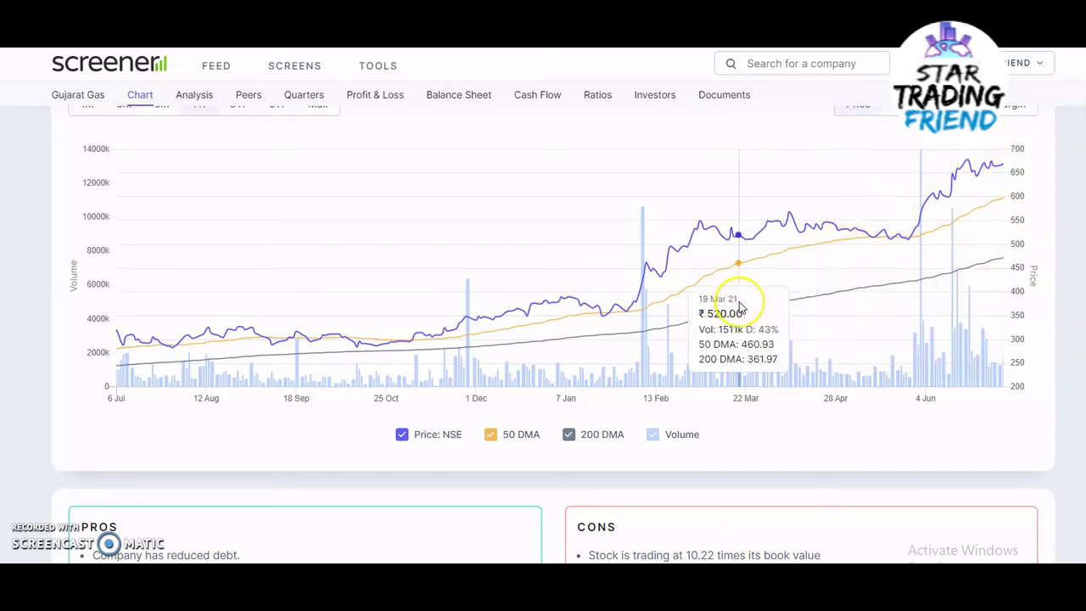
scroll(740, 307, "down", 2)
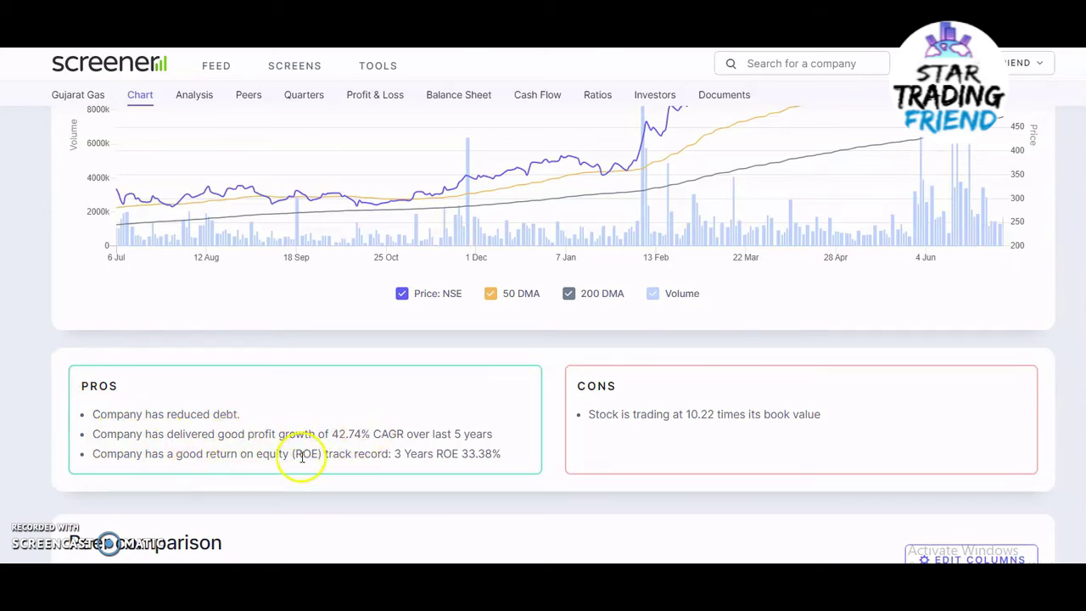
scroll(271, 416, "down", 4)
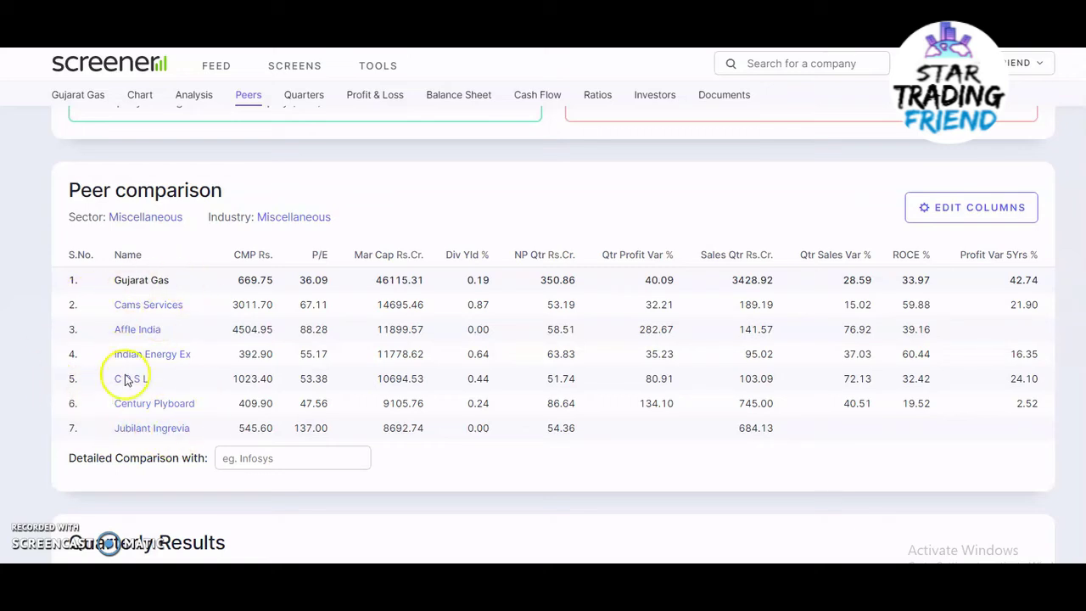
scroll(154, 392, "down", 4)
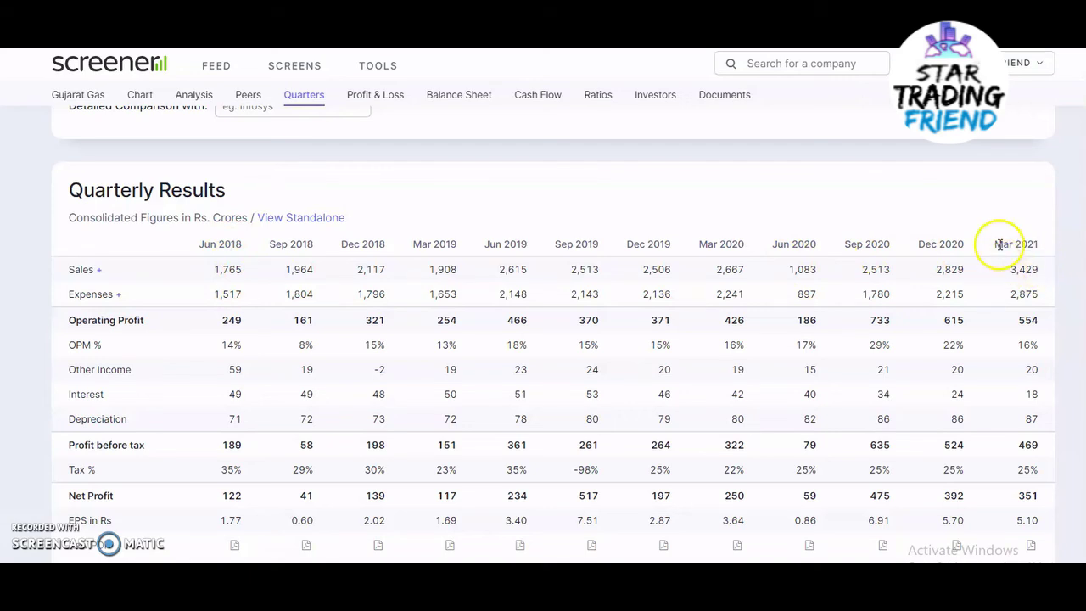
scroll(679, 312, "down", 2)
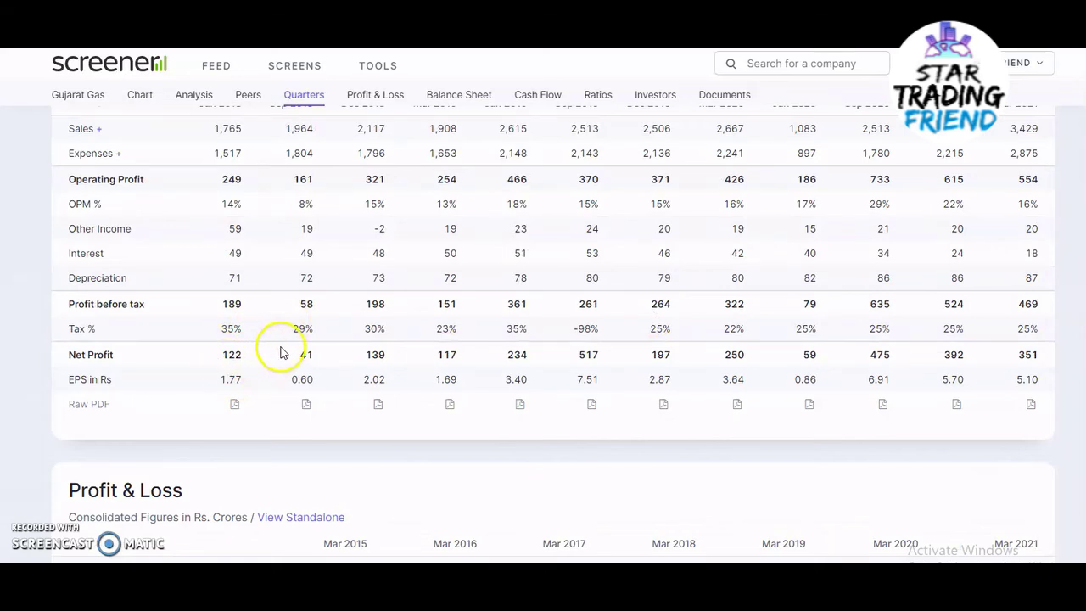
scroll(282, 353, "up", 1)
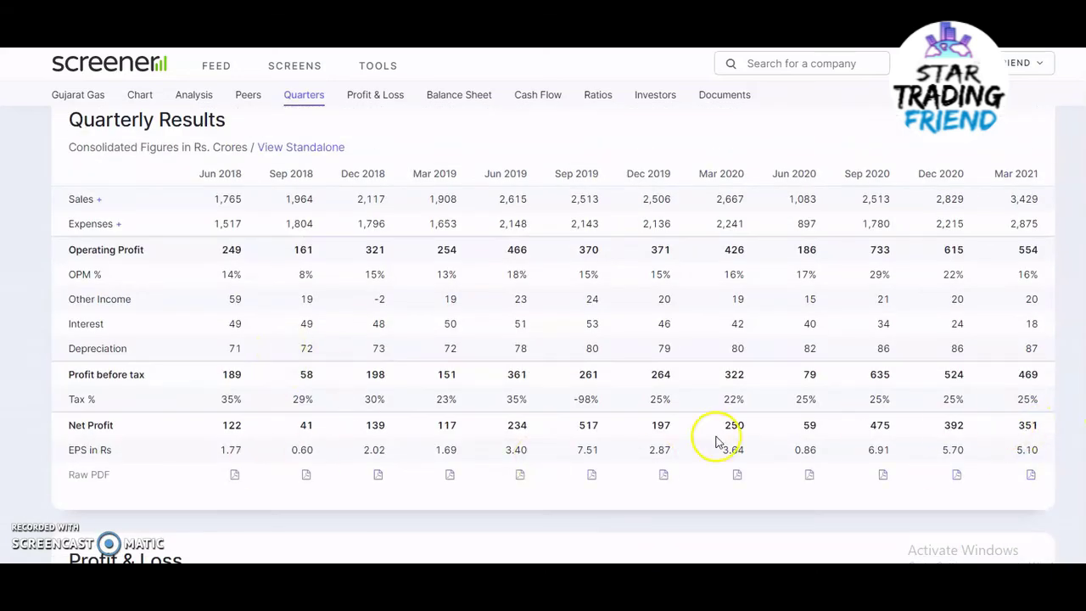
Step: Review the yearly profit and loss figures, the growth summaries, the ratios and the shareholding pattern
scroll(708, 436, "down", 3)
scroll(716, 437, "down", 2)
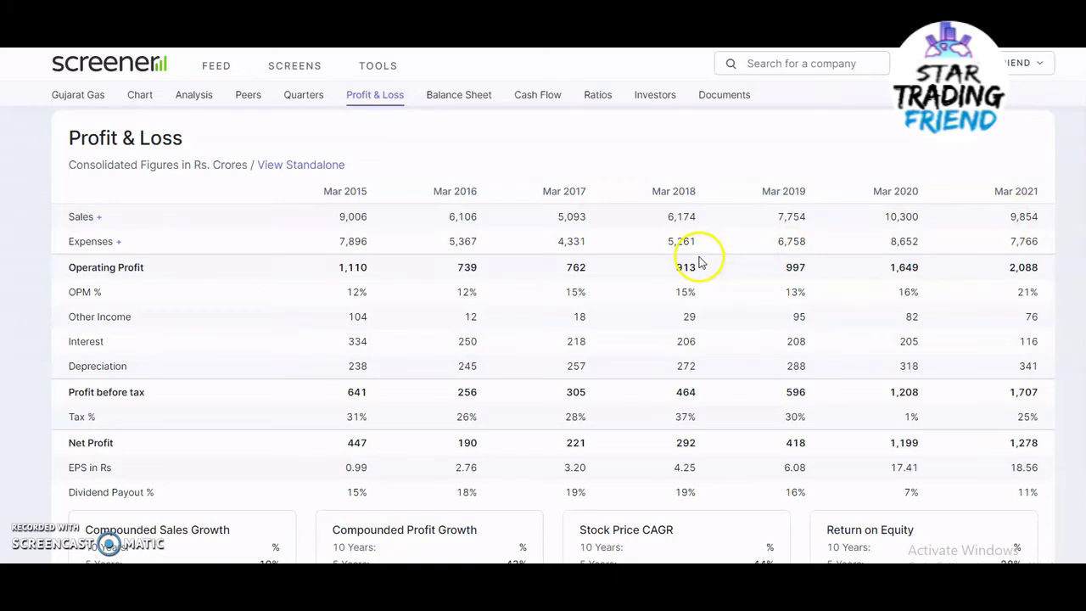
scroll(704, 259, "down", 1)
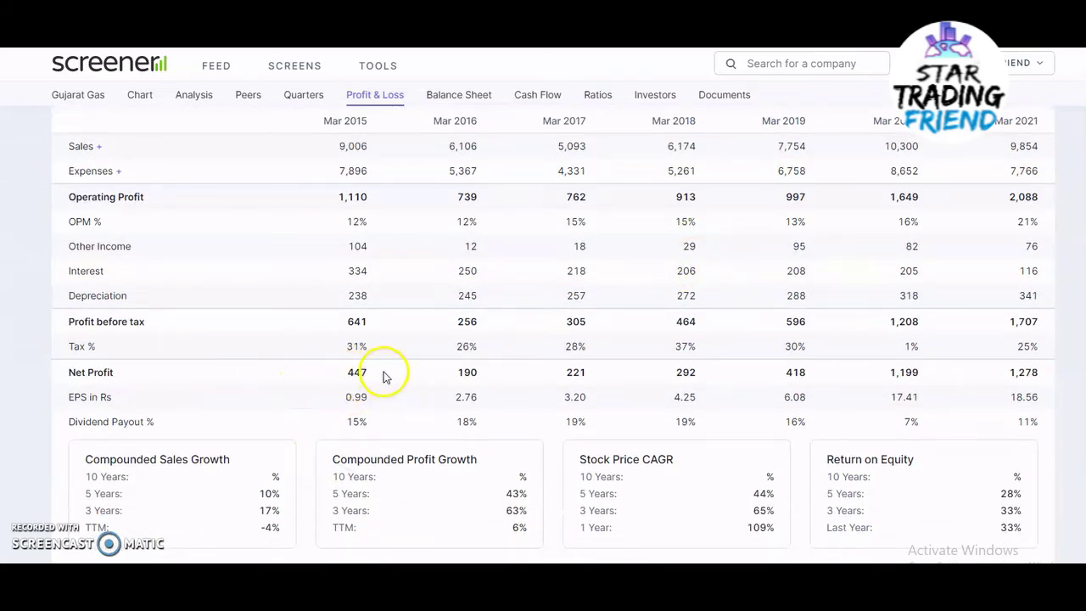
scroll(408, 376, "up", 1)
scroll(399, 382, "down", 1)
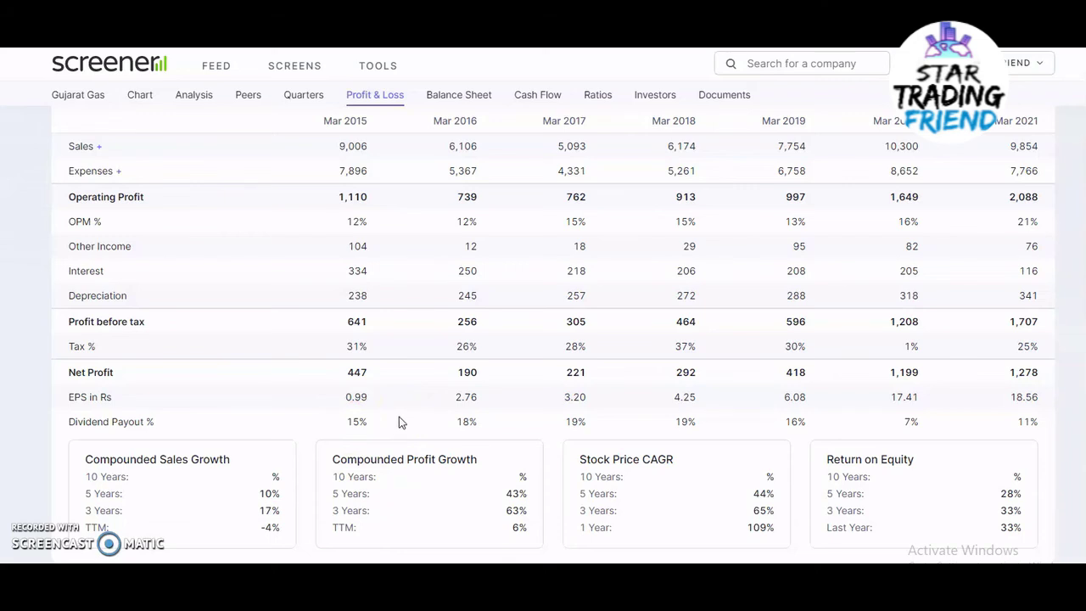
scroll(316, 426, "down", 12)
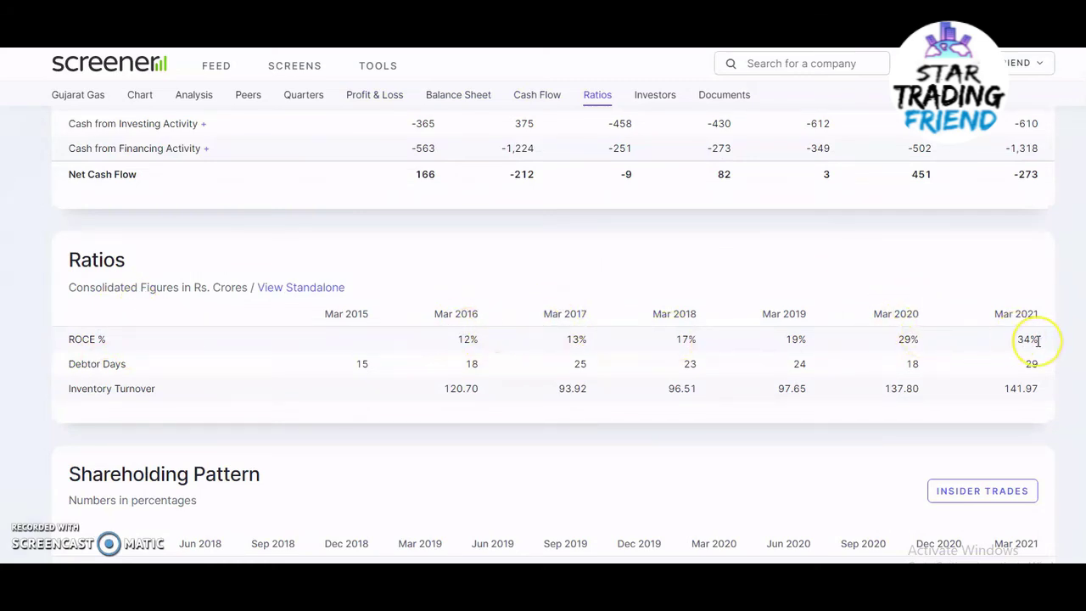
scroll(533, 396, "down", 3)
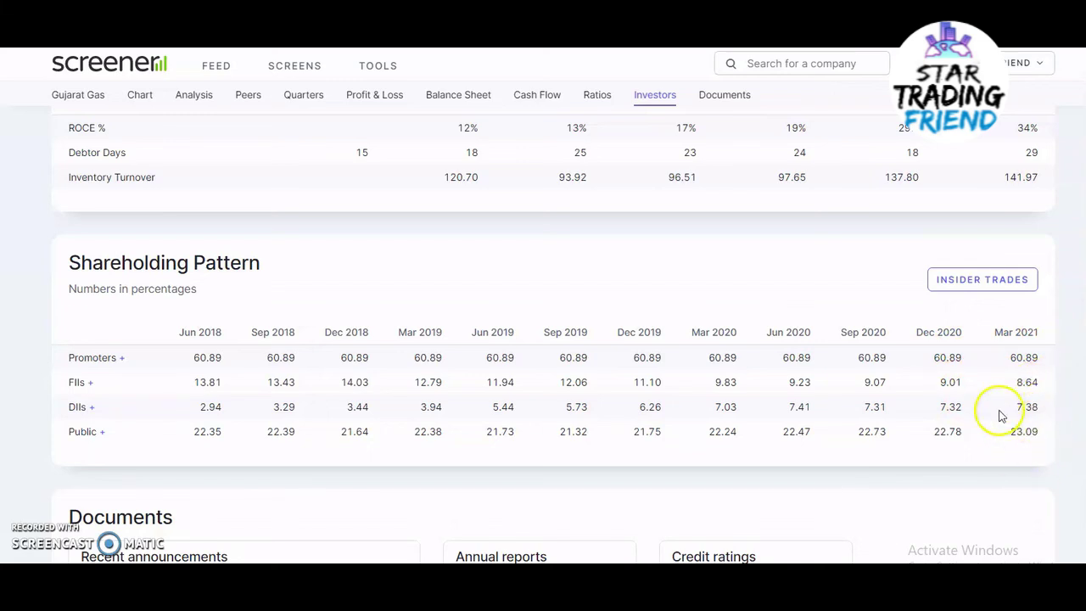
Step: Go back over the profit and loss and quarterly tables and return to the company's key ratios overview
scroll(741, 418, "up", 2)
scroll(741, 419, "up", 12)
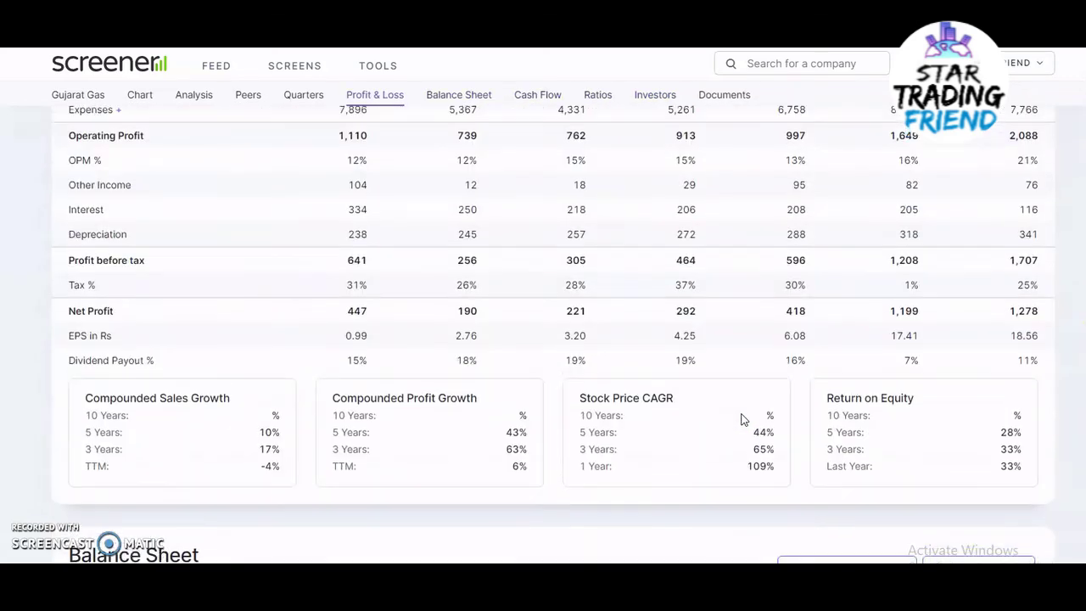
scroll(741, 418, "up", 5)
scroll(741, 419, "down", 4)
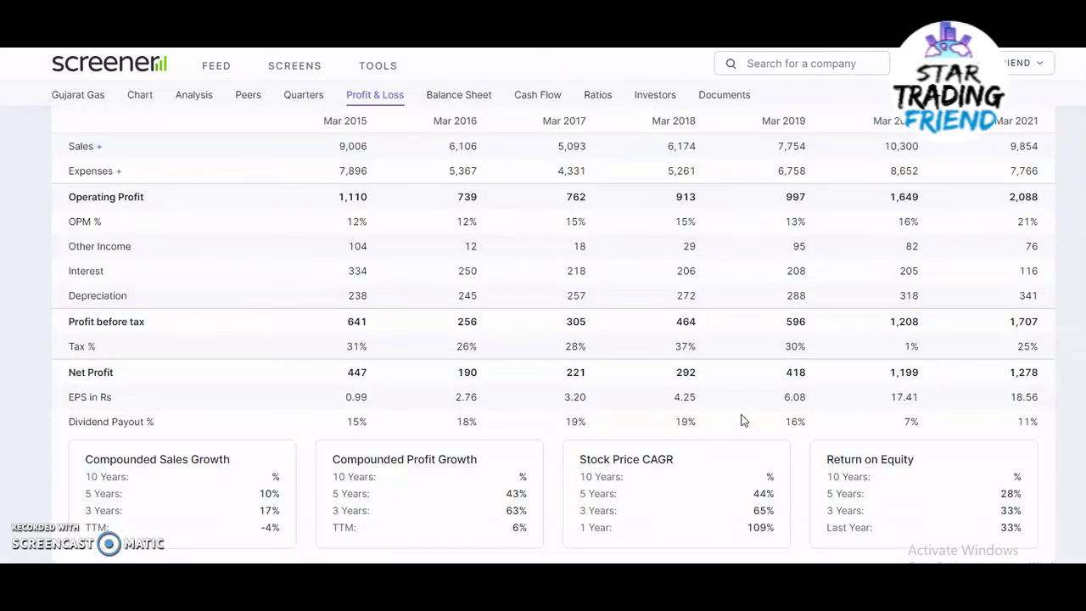
scroll(742, 420, "up", 5)
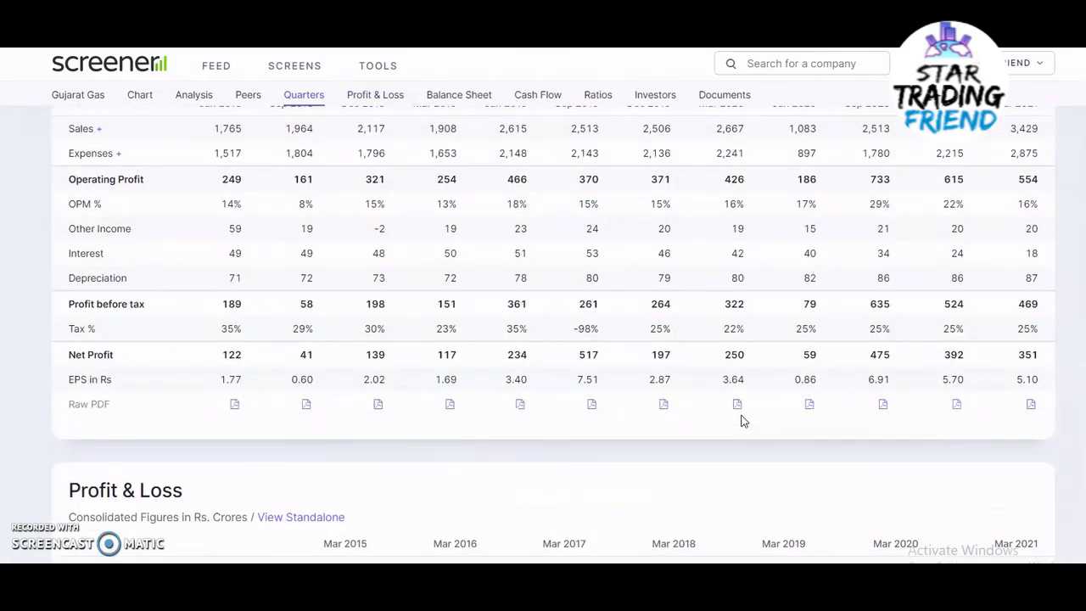
scroll(741, 420, "up", 8)
scroll(741, 421, "up", 8)
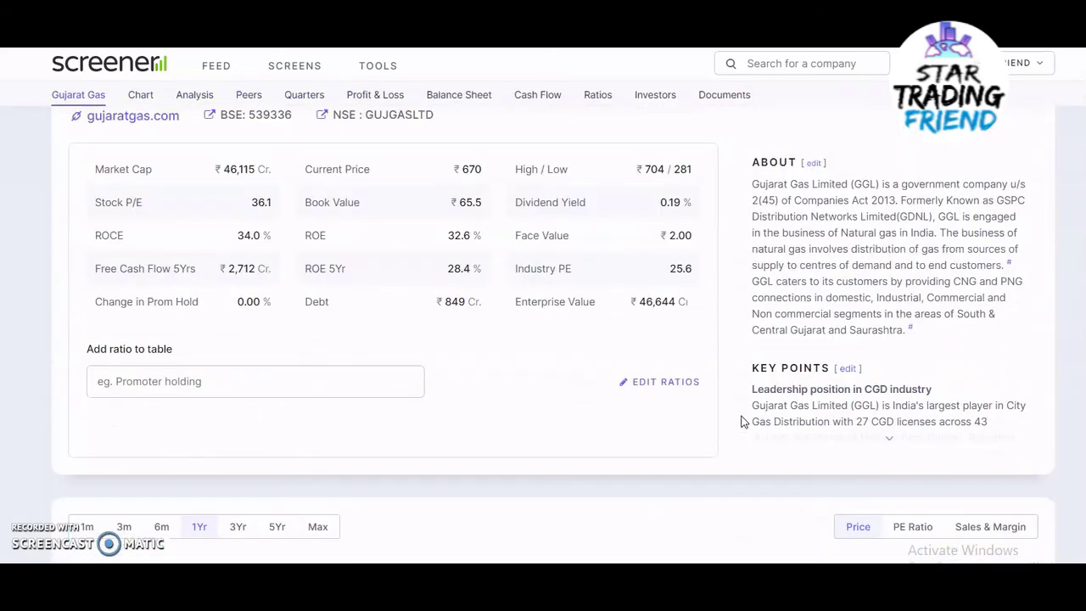